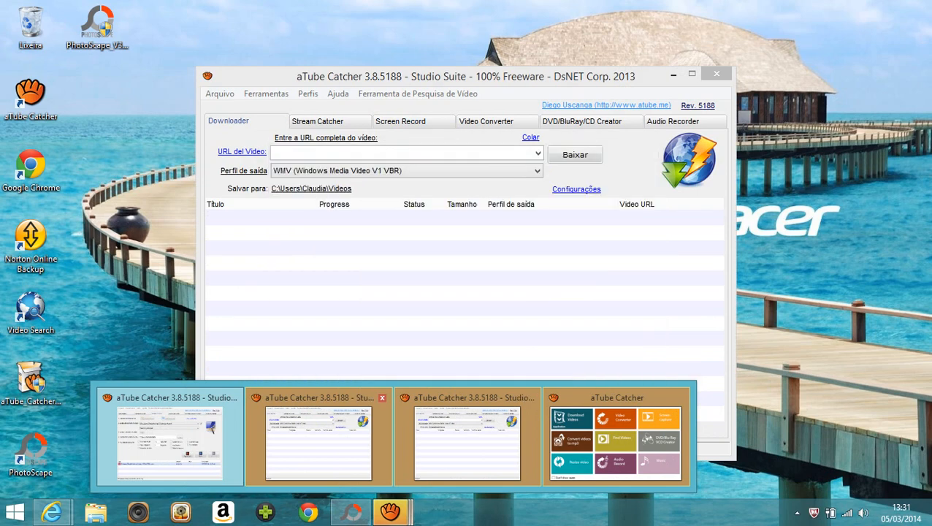
- Close the extra aTube Catcher windows, keeping only the Screen Record window with the running recording
left_click(382, 398)
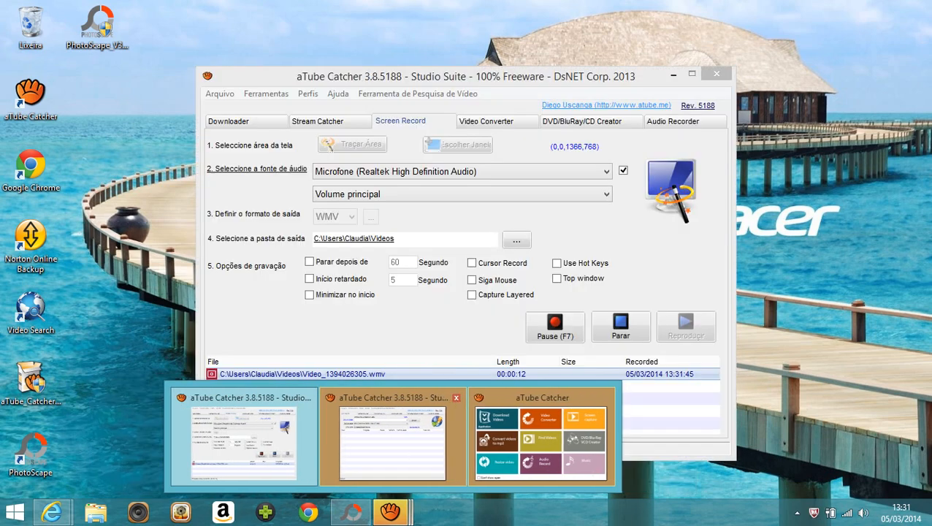
left_click(383, 399)
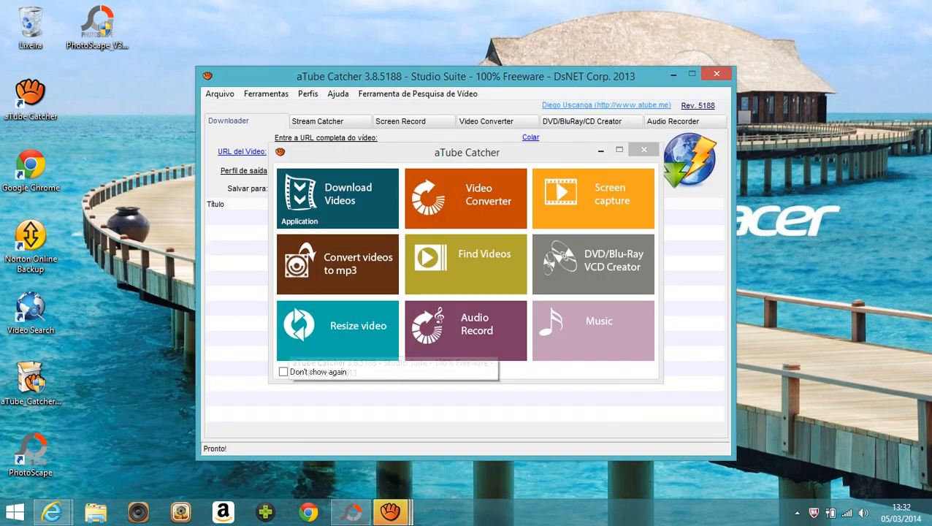
mouse_move(390, 511)
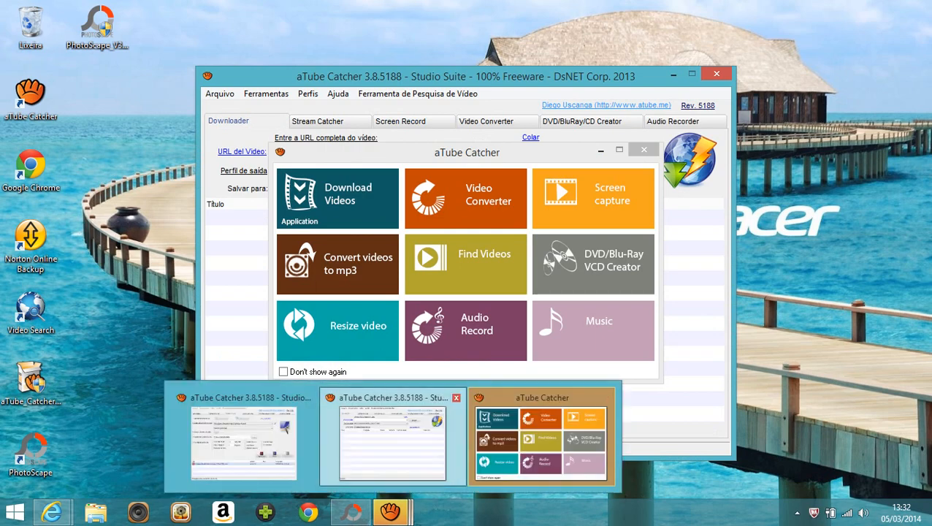
left_click(456, 398)
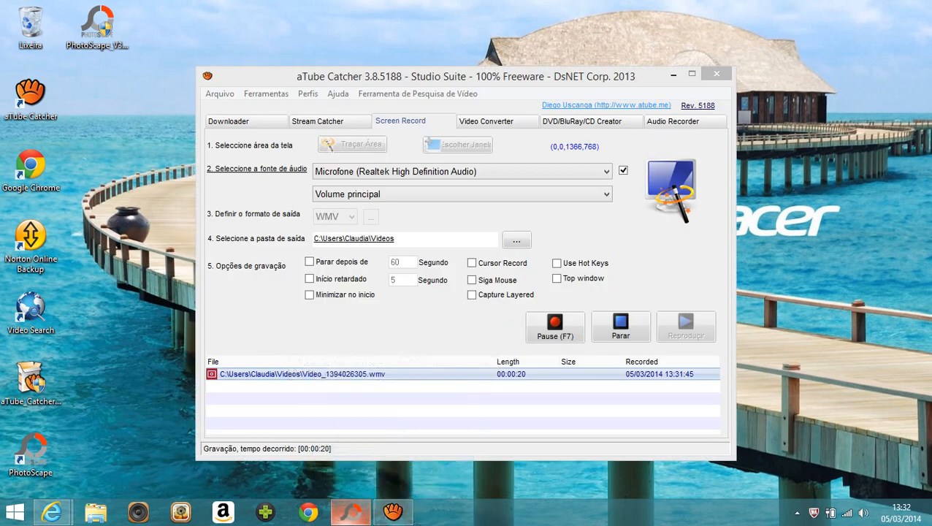
- Switch to PhotoScape and open the Editor with the blank image Fundo transparente para fazer png.png
left_click(351, 512)
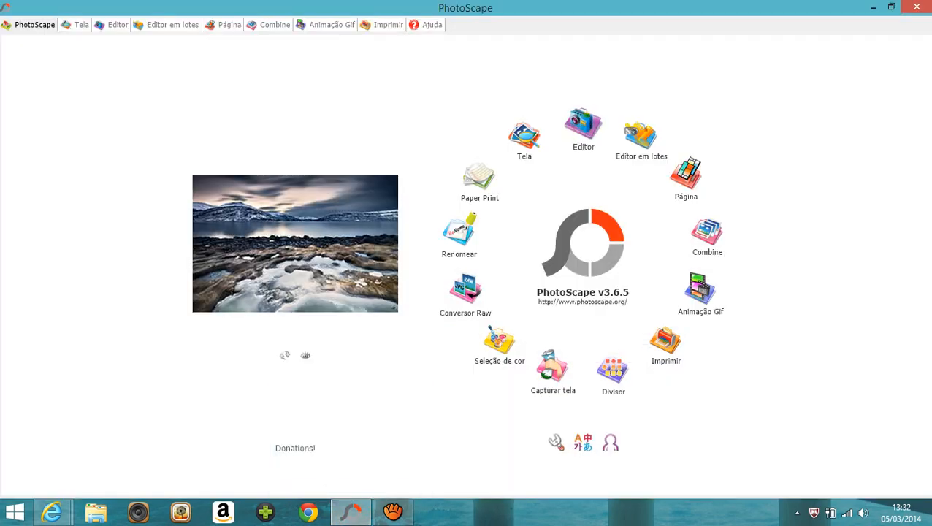
left_click(583, 126)
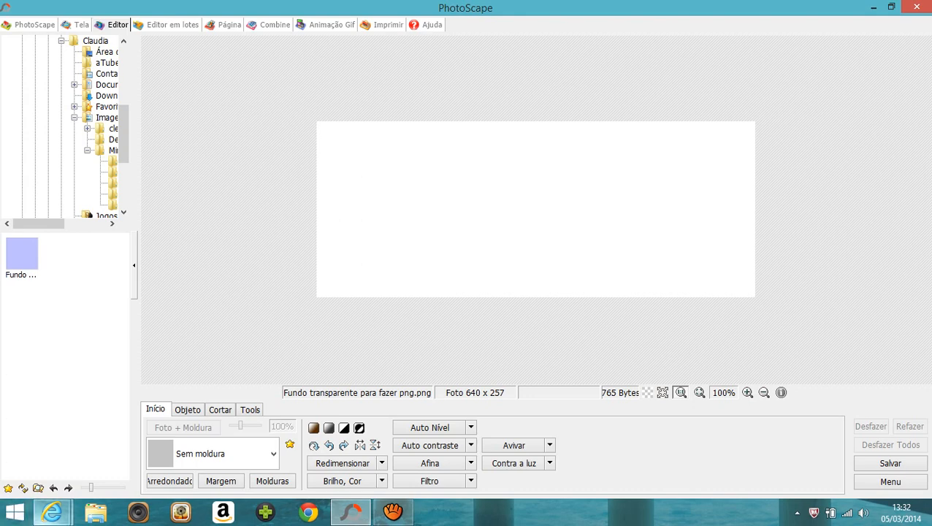
- Switch to Internet Explorer and save the transparent background image as the PNG file fundotranparente in the Imagens folder
mouse_move(55, 513)
left_click(87, 445)
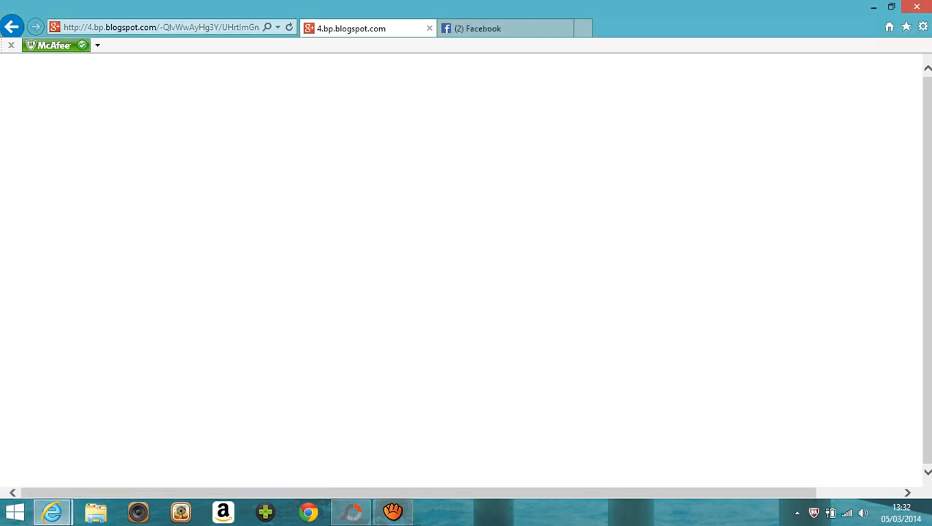
right_click(311, 252)
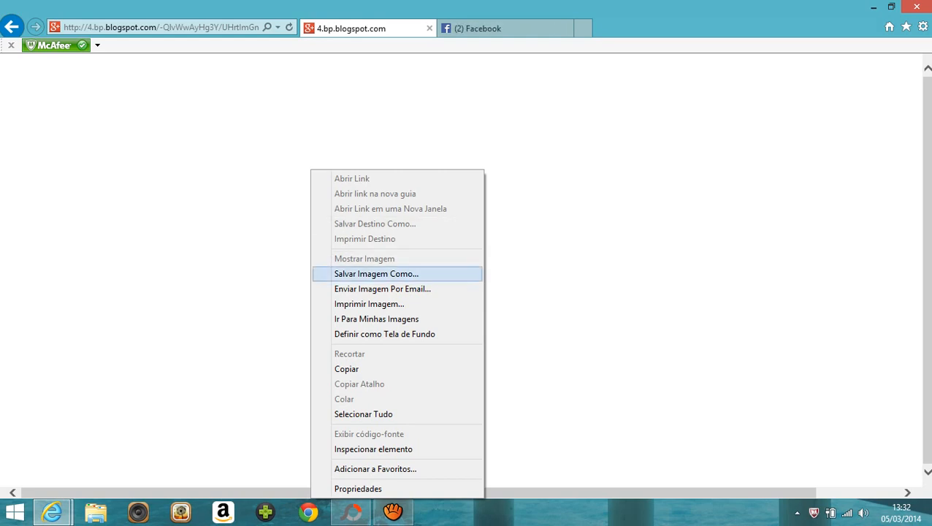
left_click(377, 274)
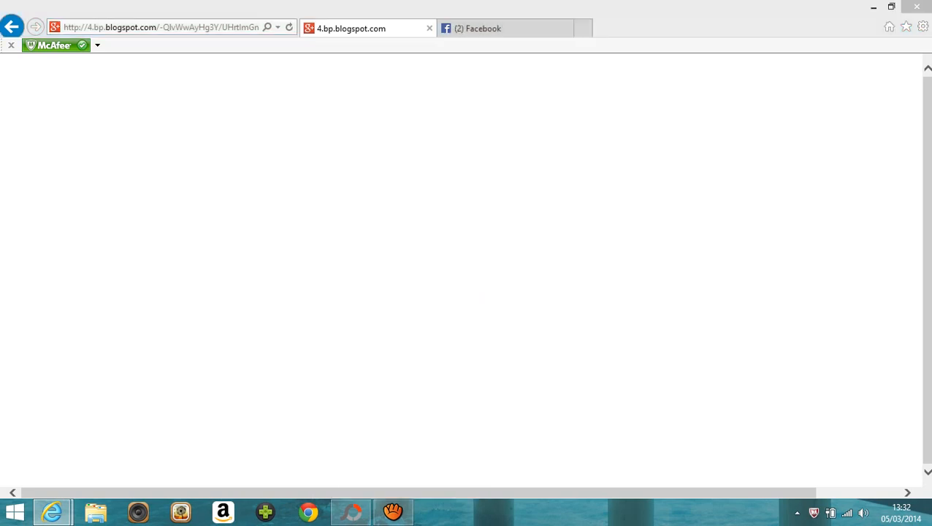
key("Return")
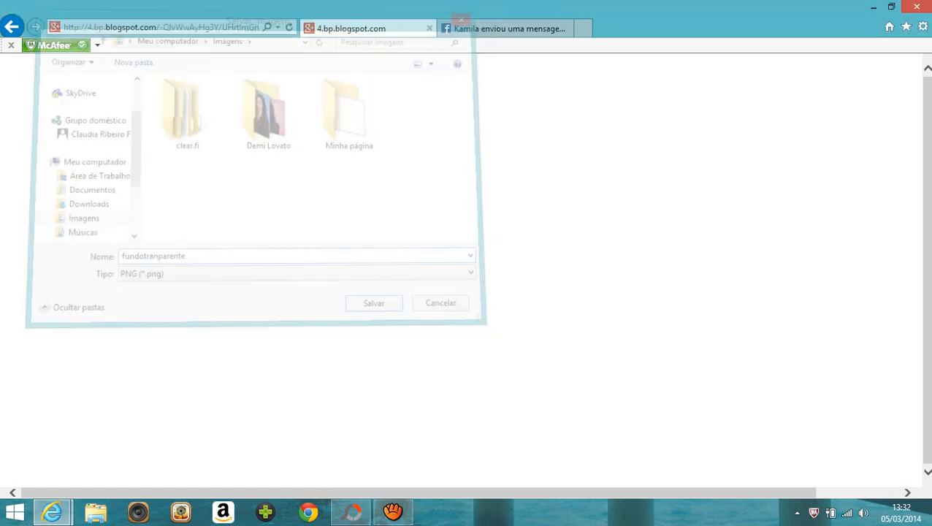
- Switch back to PhotoScape and insert the photo "images" from the Demi Lovato folder as an object with opacity 255
left_click(352, 512)
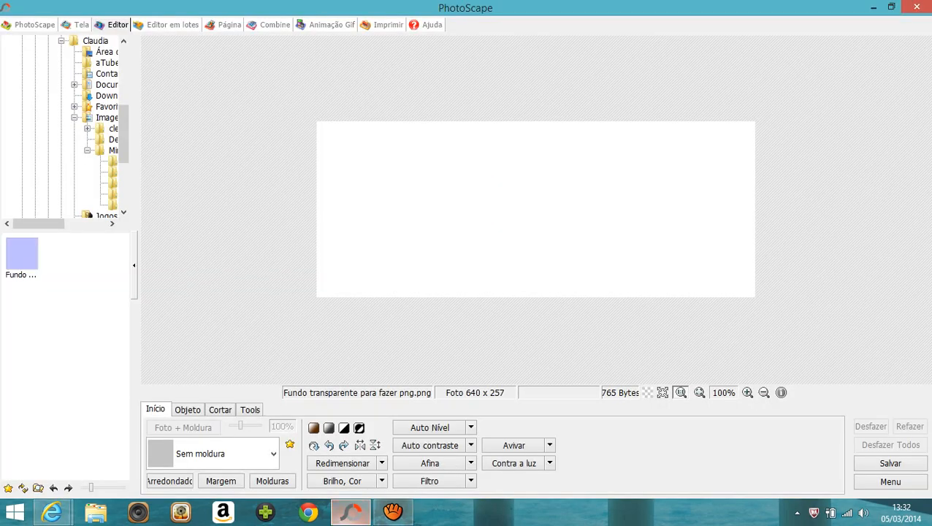
left_click(187, 409)
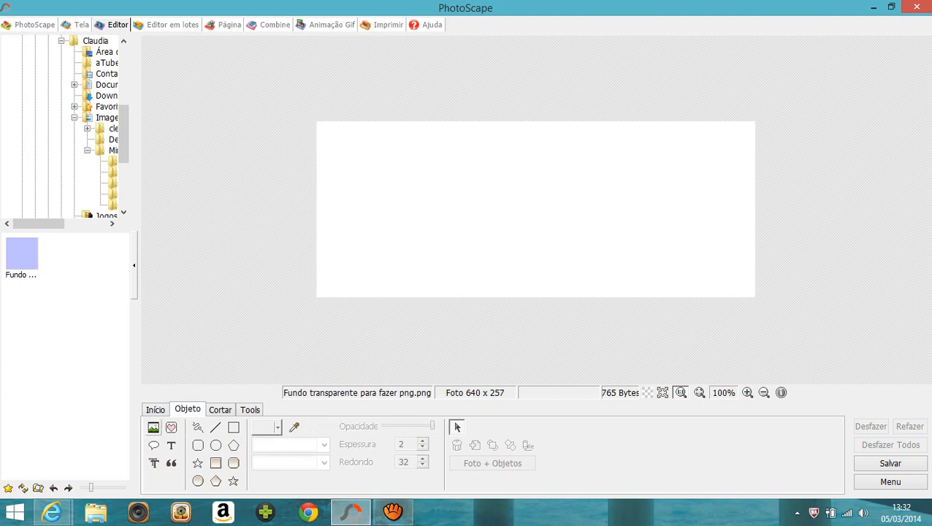
left_click(153, 427)
left_click(196, 410)
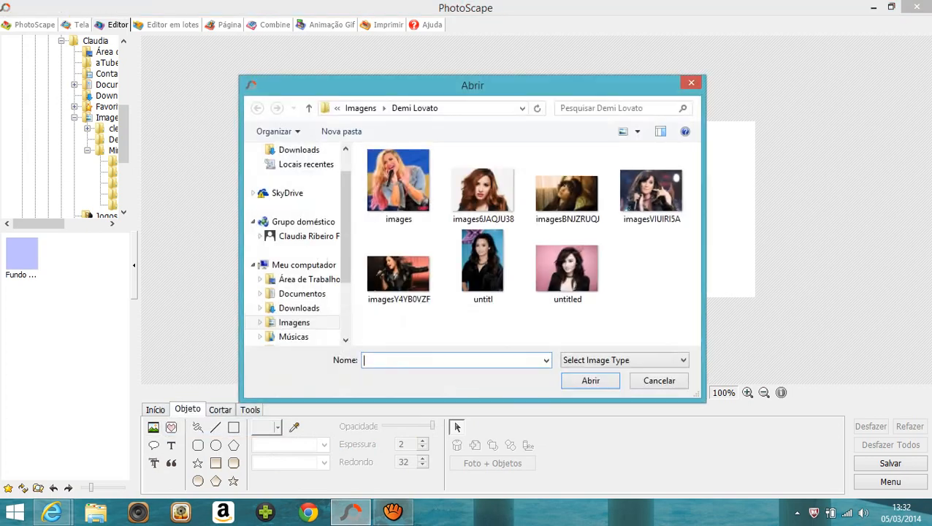
left_click(483, 191)
left_click(398, 186)
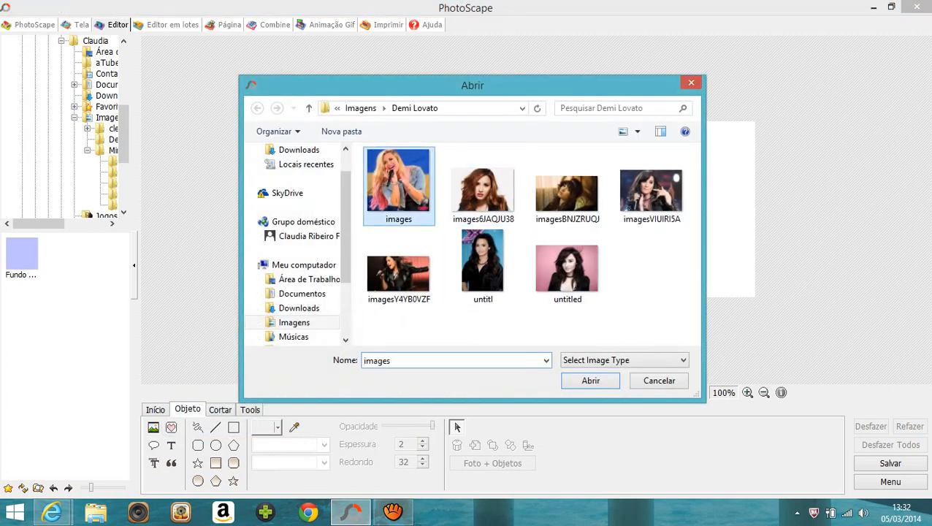
left_click(399, 268)
left_click(483, 266)
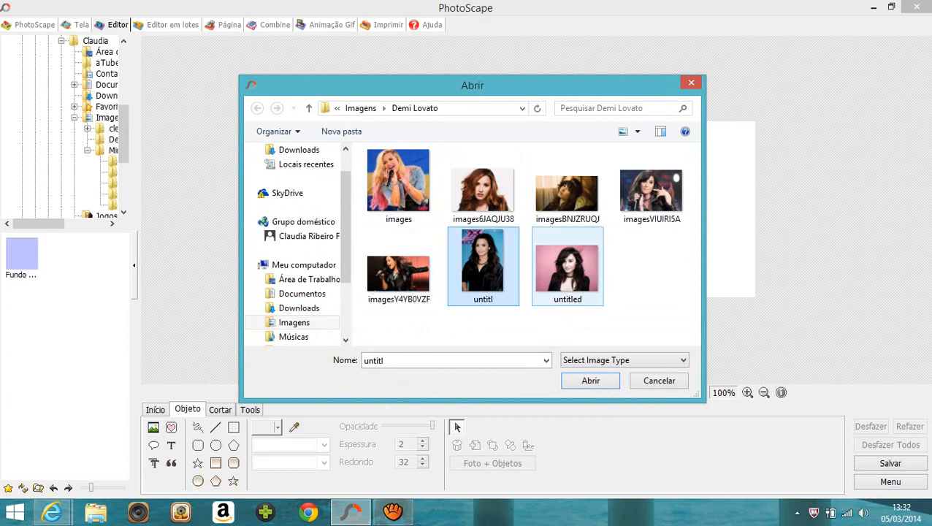
left_click(398, 186)
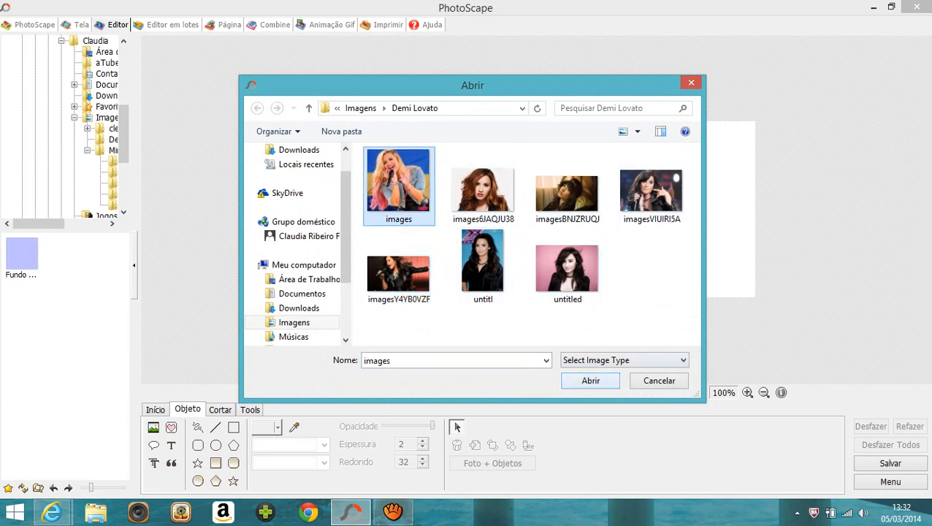
left_click(590, 381)
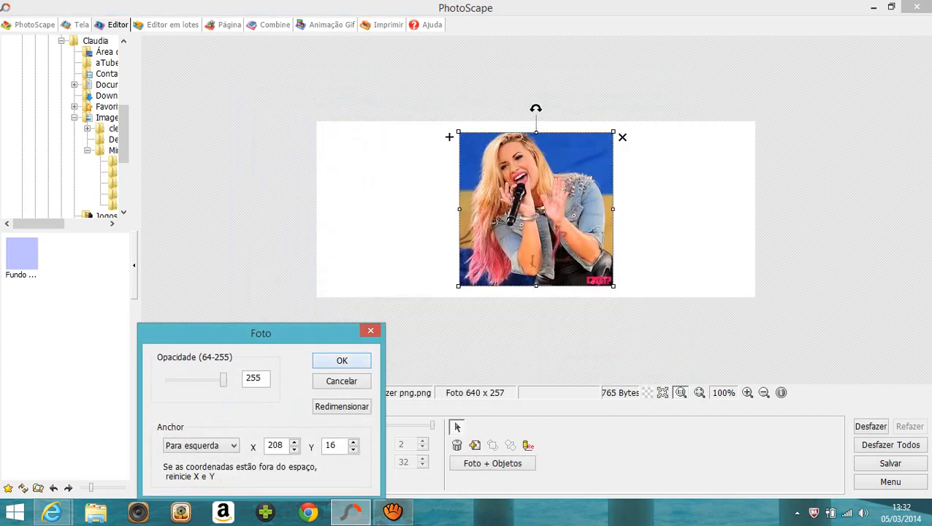
left_click(342, 361)
- Fit the photo against the canvas's left edge at full canvas height and combine it with the background image
left_click_drag(532, 213, 389, 199)
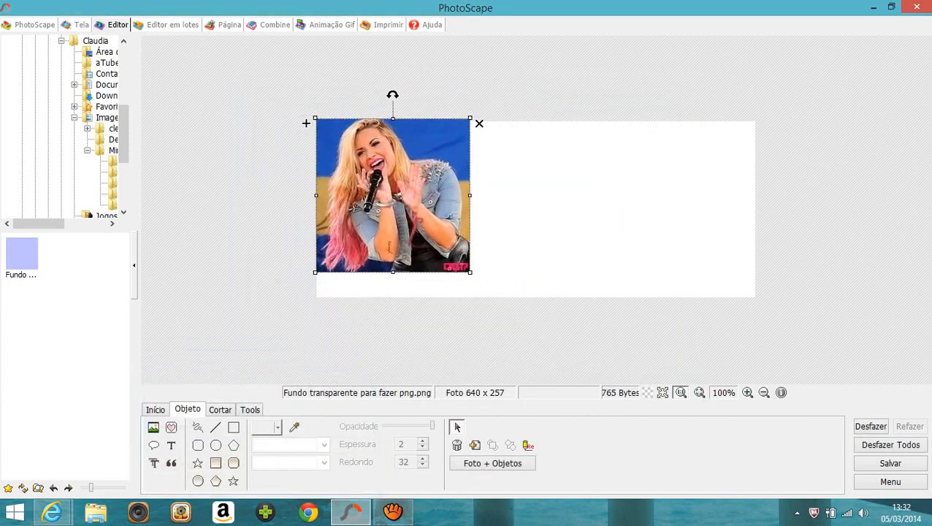
key("Down")
key("Right")
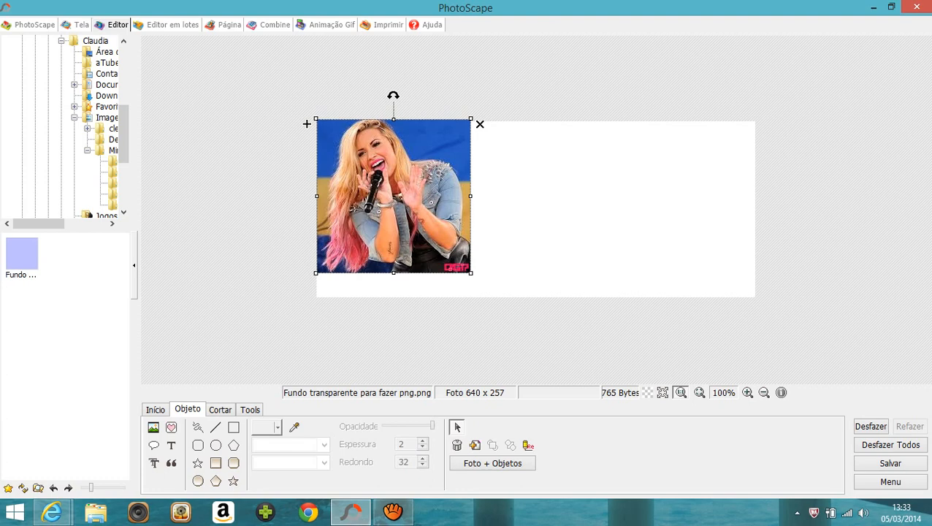
left_click_drag(394, 273, 394, 298)
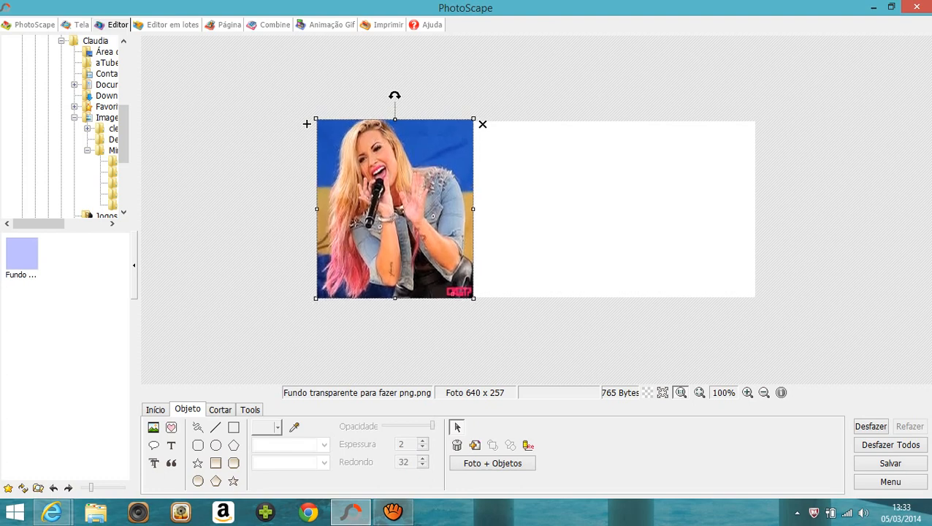
left_click(492, 463)
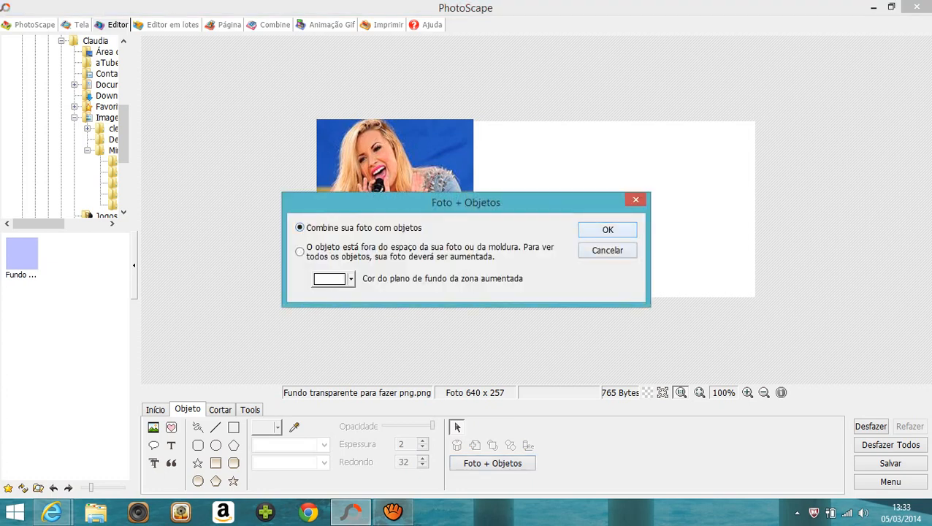
key("Return")
- Trace the singer's outline onto the blank right part of the canvas with the Clone Stamp at the smallest brush size
left_click(220, 410)
left_click(250, 410)
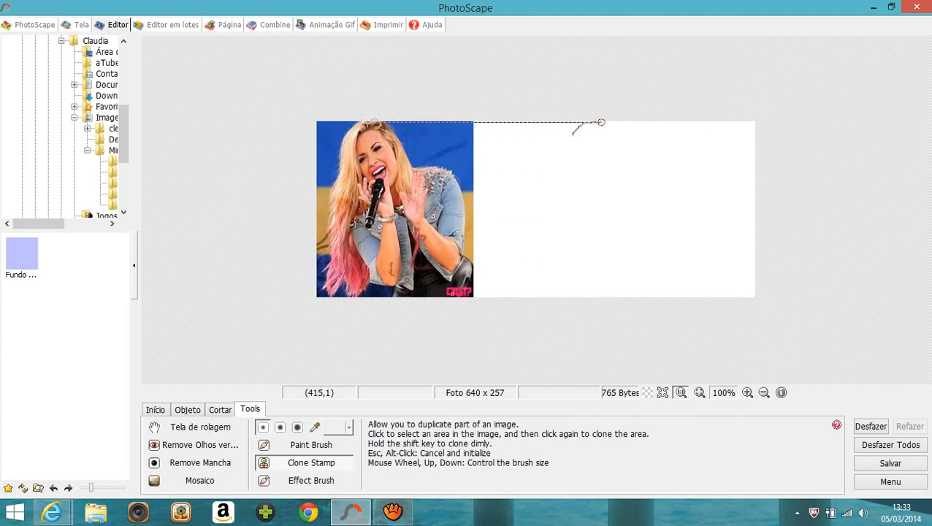
mouse_move(611, 122)
left_mouse_down()
mouse_move(647, 172)
mouse_move(640, 168)
mouse_move(684, 177)
mouse_move(688, 252)
mouse_move(701, 262)
mouse_move(701, 297)
mouse_move(643, 299)
left_mouse_up()
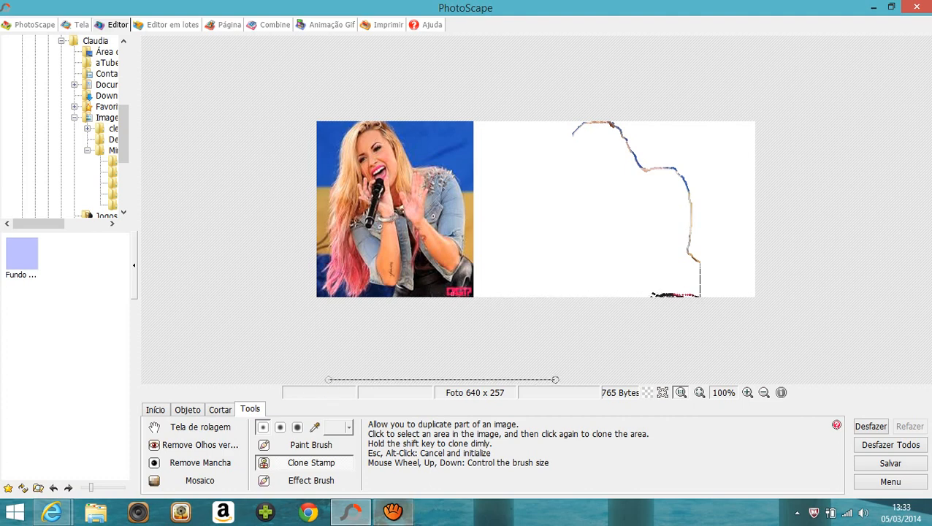
left_click(392, 512)
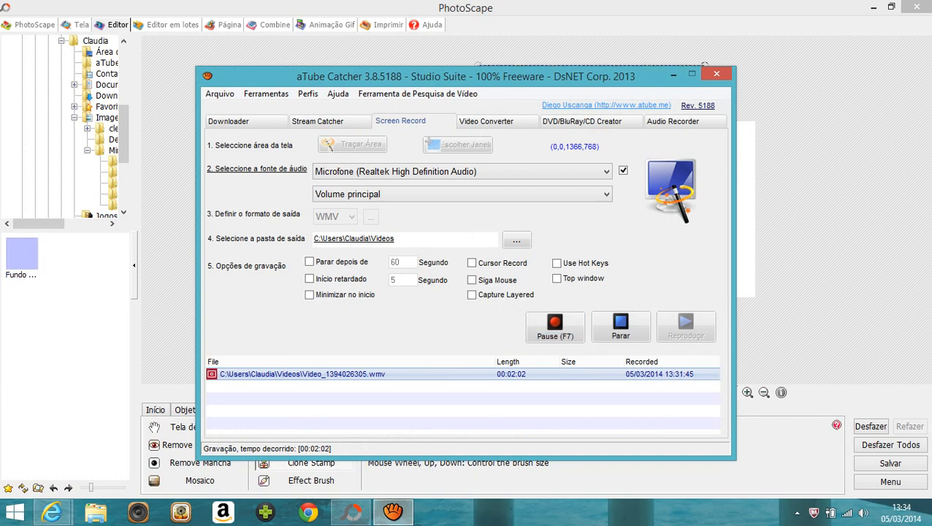
left_click(673, 74)
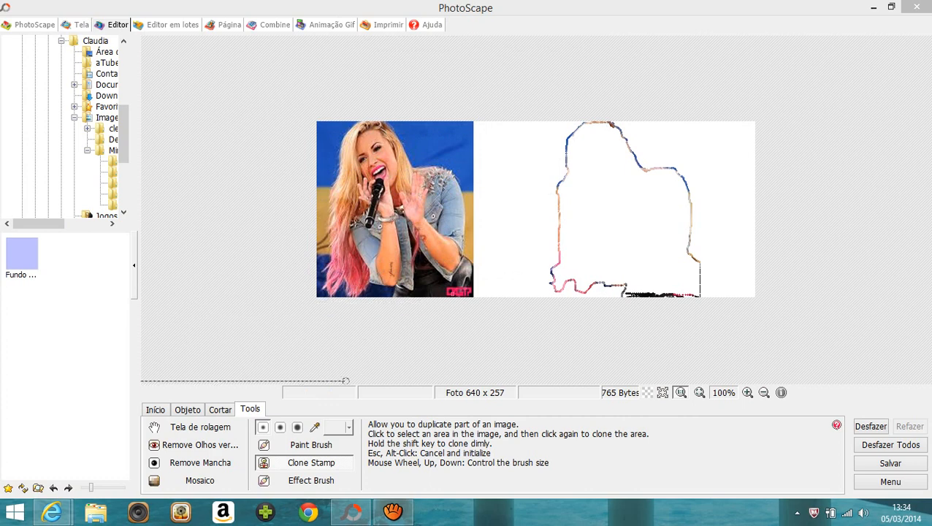
- Fill the traced outline with the cloned singer using the largest Clone Stamp brush
left_click(297, 427)
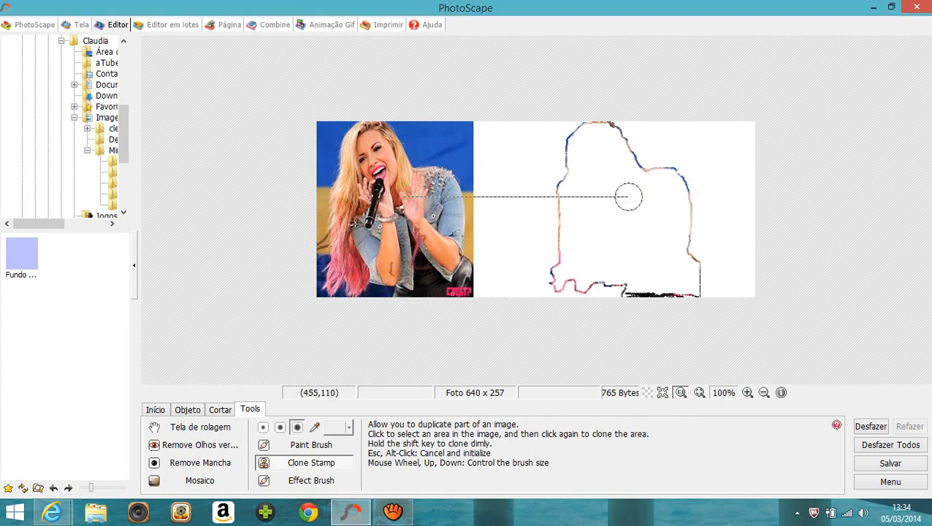
mouse_move(629, 197)
left_mouse_down()
mouse_move(621, 176)
mouse_move(619, 192)
mouse_move(604, 179)
mouse_move(614, 208)
mouse_move(603, 194)
mouse_move(591, 230)
mouse_move(598, 164)
mouse_move(570, 157)
mouse_move(557, 280)
mouse_move(551, 266)
mouse_move(558, 288)
mouse_move(570, 276)
mouse_move(583, 285)
mouse_move(595, 270)
mouse_move(672, 277)
mouse_move(462, 374)
left_mouse_up()
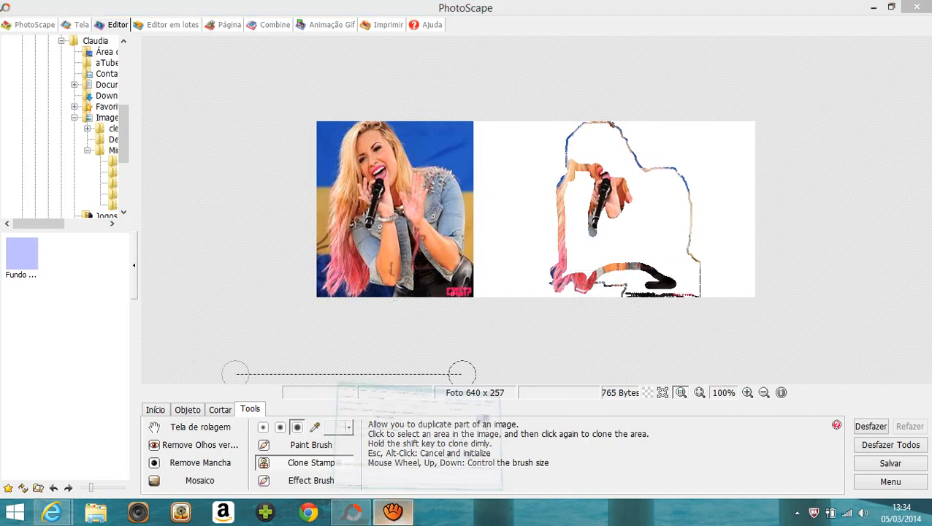
left_click(393, 511)
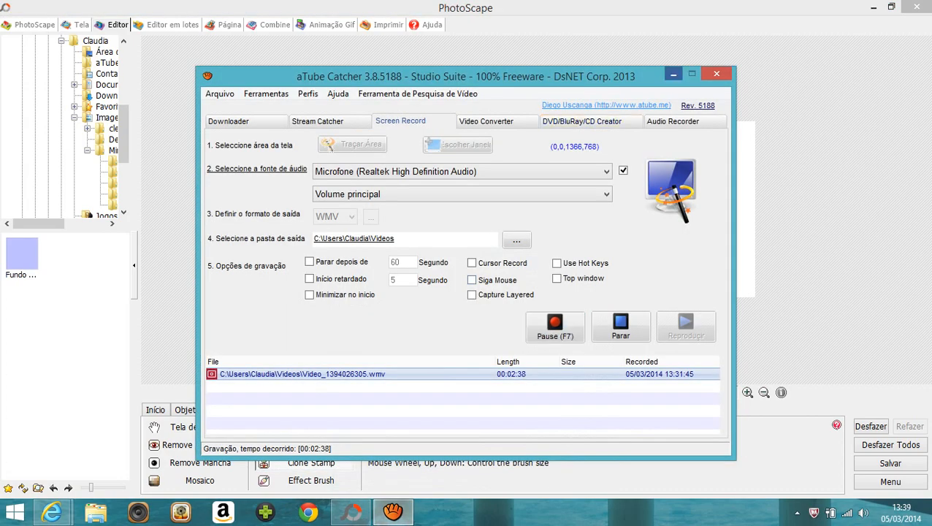
left_click(674, 74)
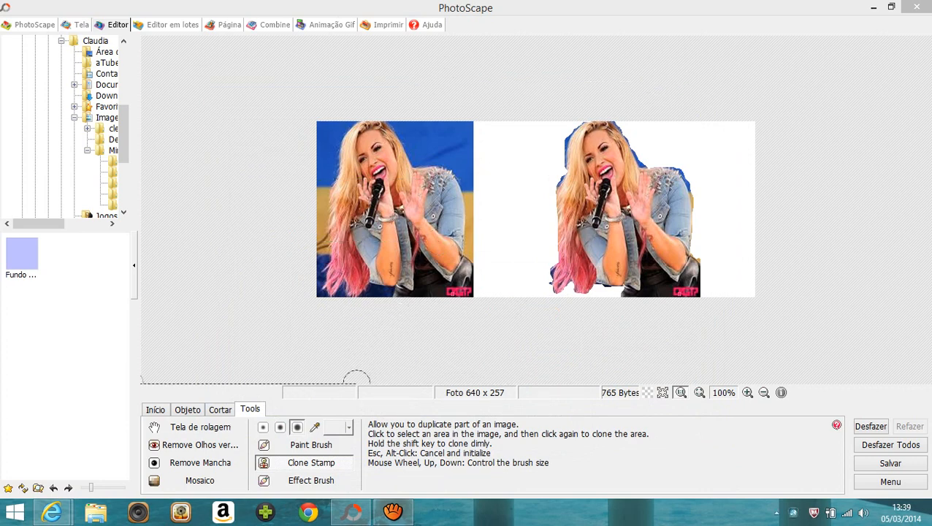
- Crop the image freely to the cloned singer, an area of about 254 x 257 pixels
left_click(220, 409)
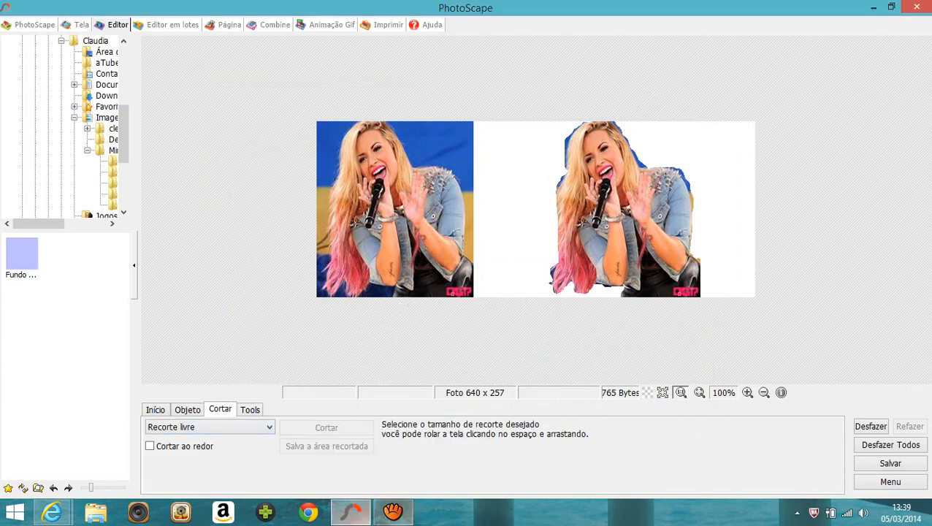
left_click(393, 511)
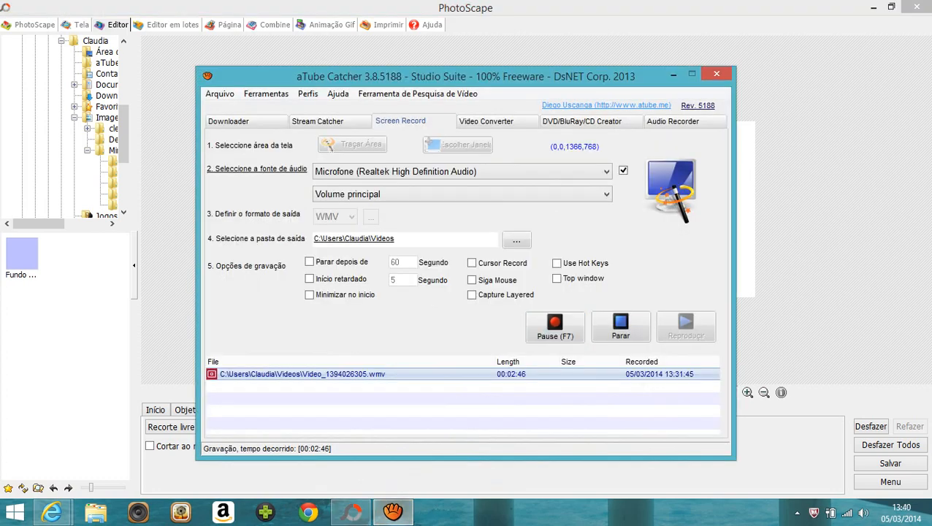
left_click(674, 74)
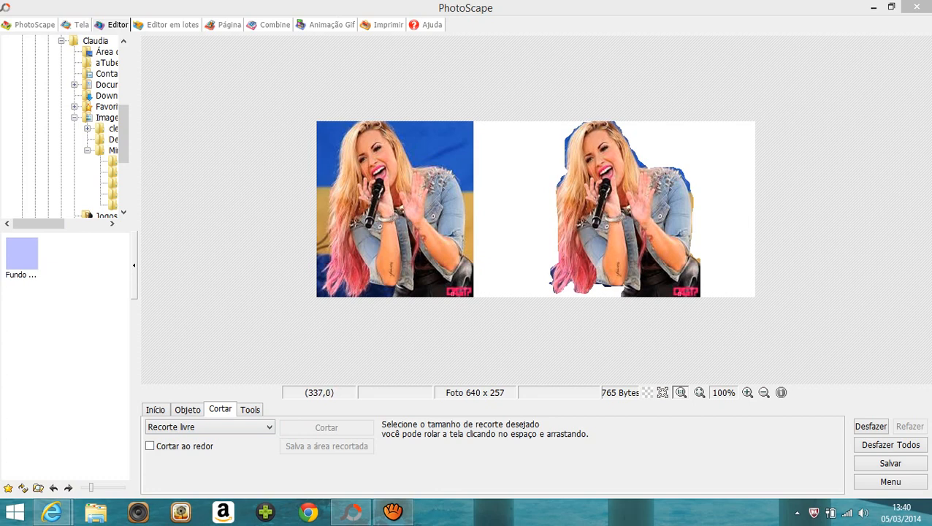
left_click_drag(547, 121, 722, 296)
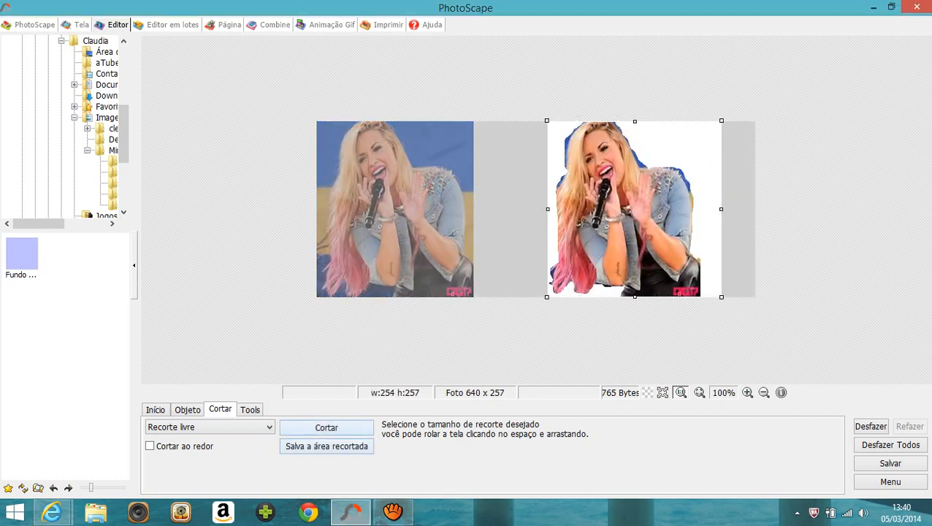
left_click(326, 427)
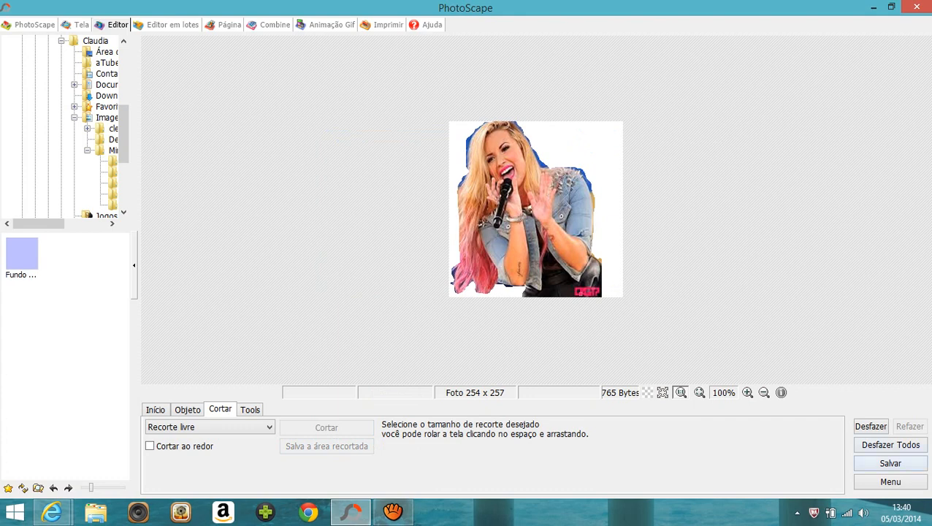
- Save the cropped cutout over its original file, keeping a backup in the Originals folder
left_click(891, 463)
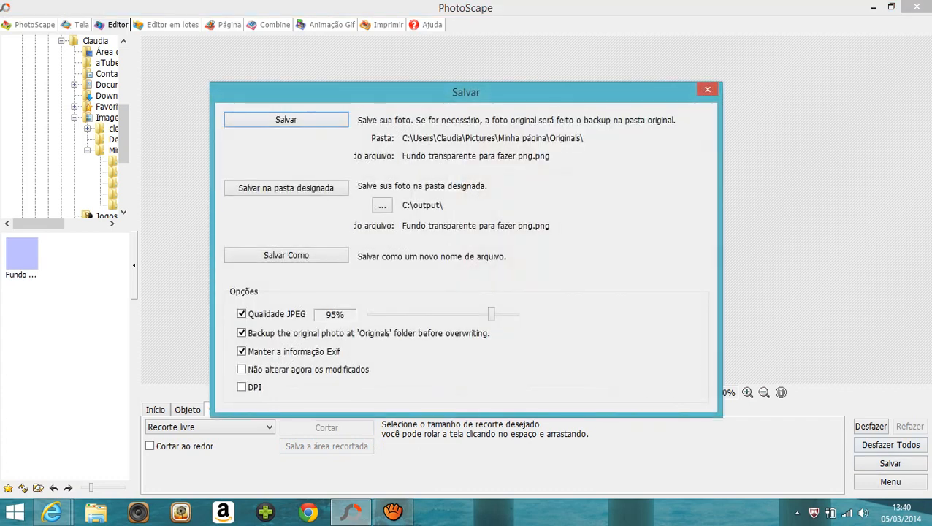
key("Return")
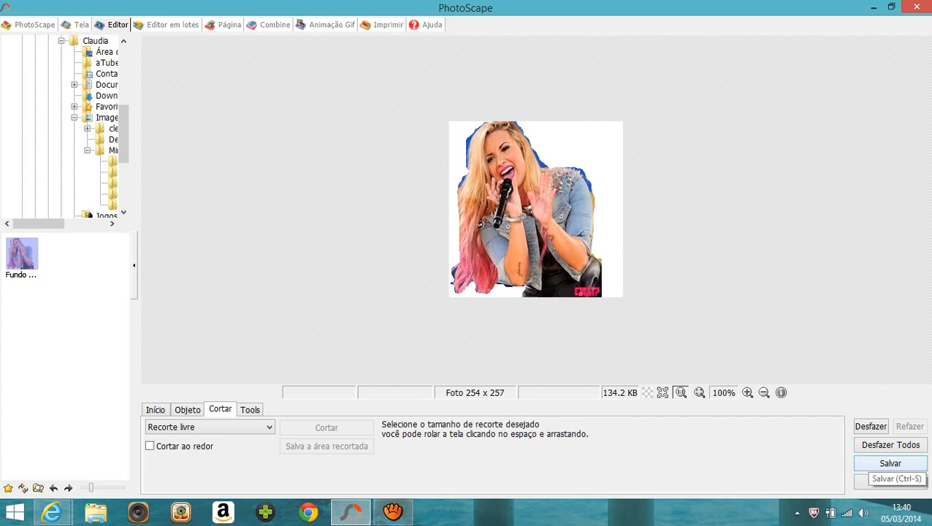
- Start saving a copy under a new name and create and open a folder named Png inside Minha página
left_click(890, 463)
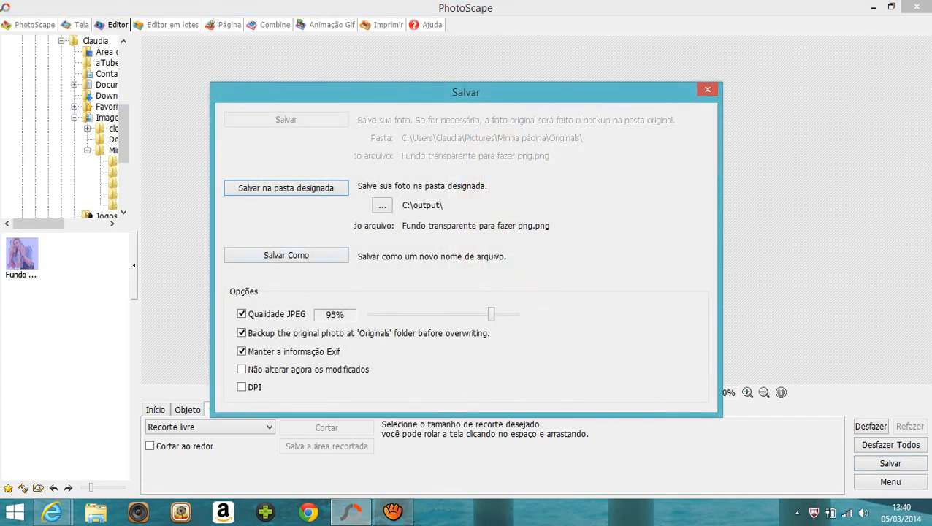
left_click(286, 256)
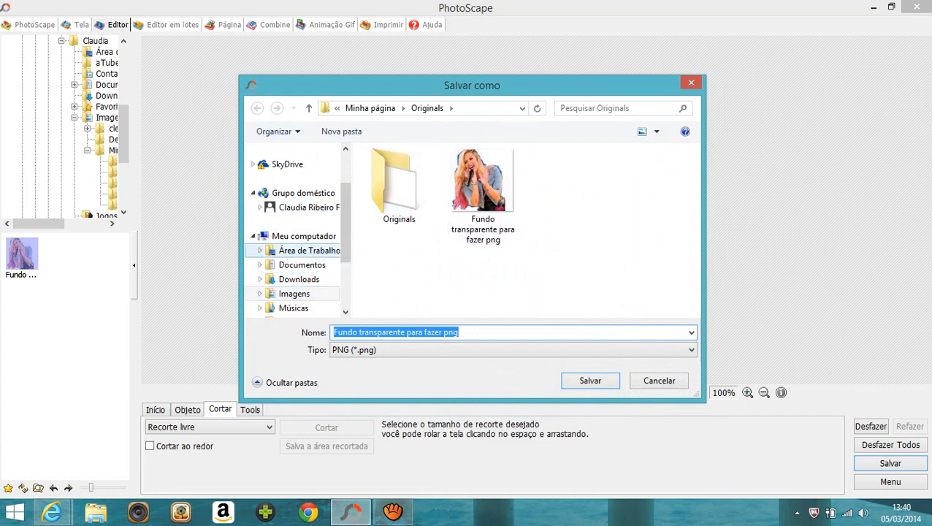
left_click(370, 107)
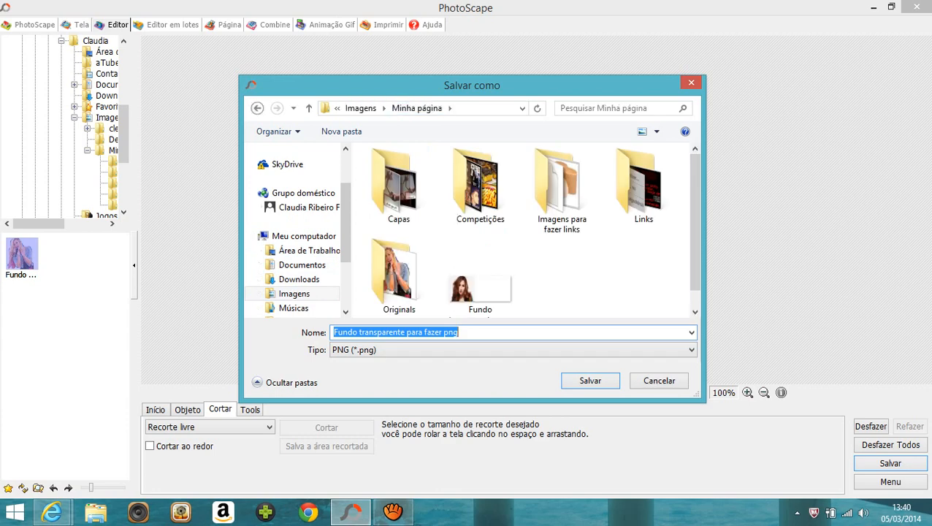
left_click(341, 132)
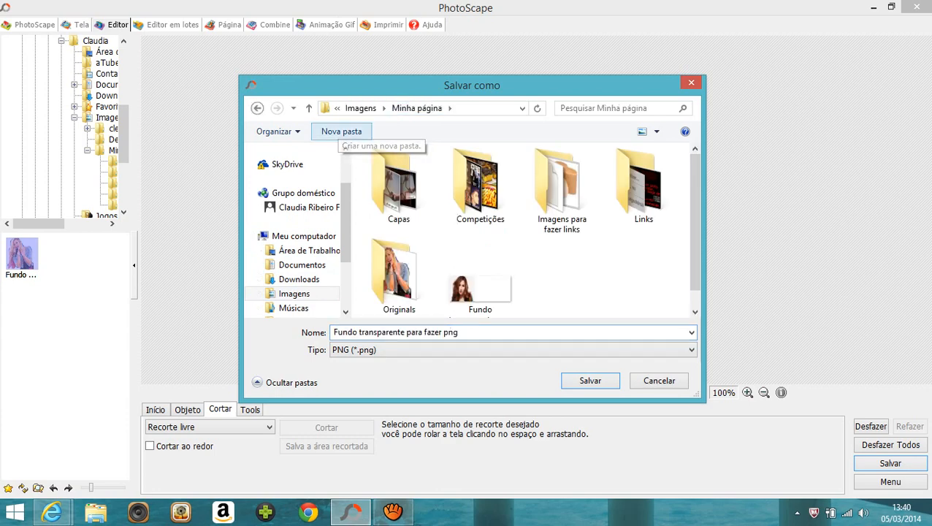
type("Png")
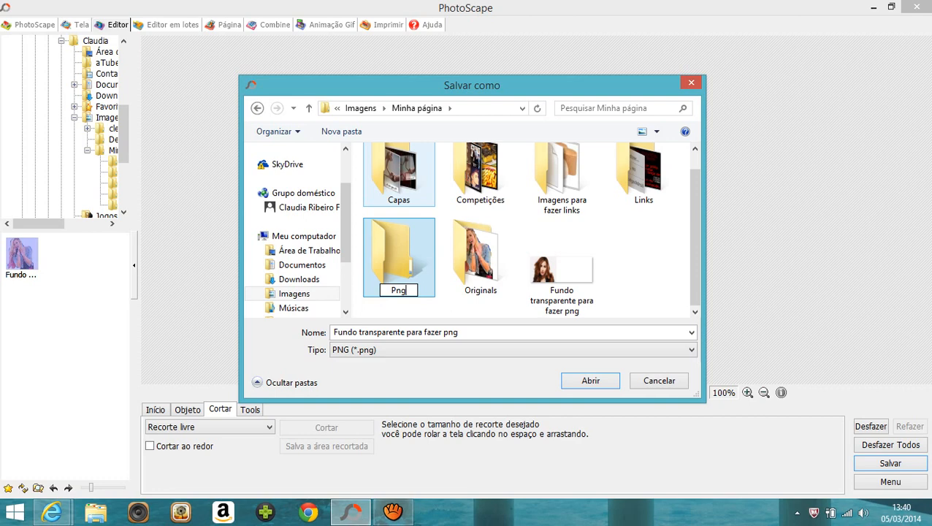
key("Return")
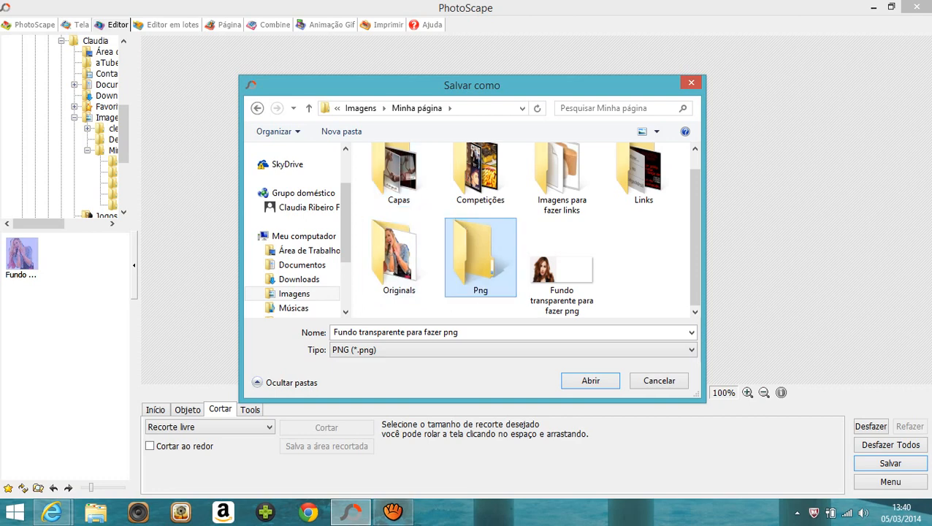
key("Return")
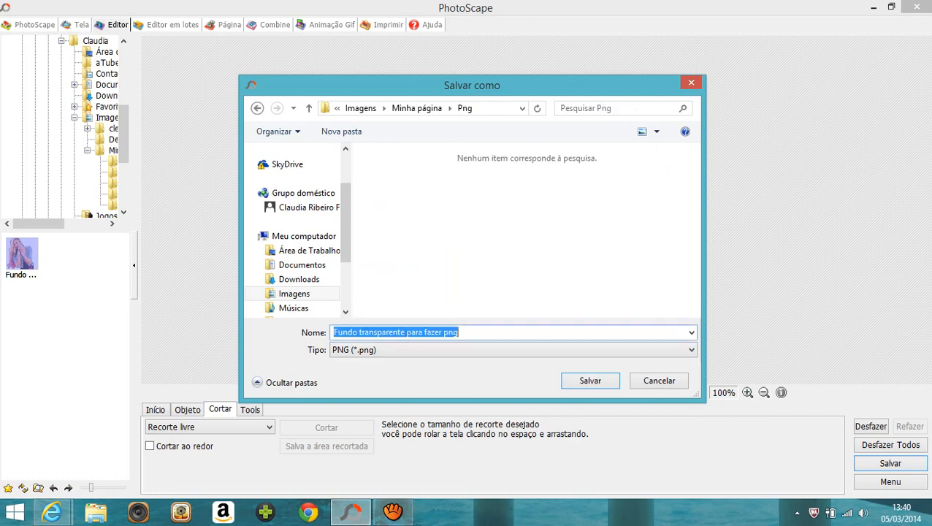
- Save the copy in the Png folder as a PNG file named Demi Lovato
key("BackSpace")
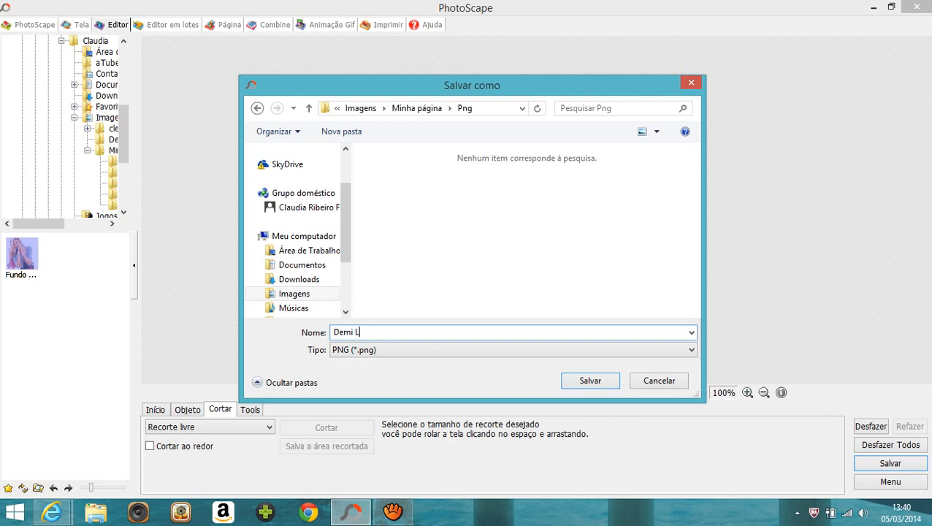
type("Demi Lovato")
key("Return")
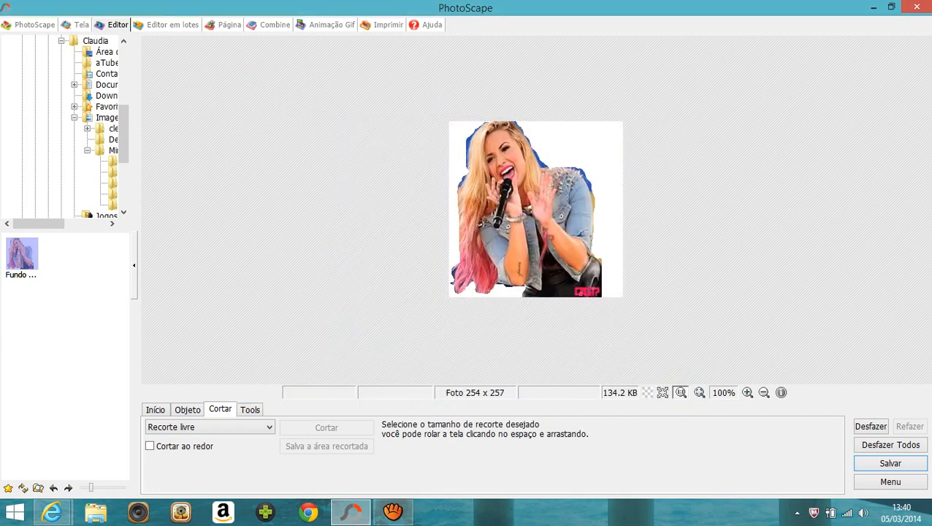
- Create a new 500 x 400 photo with a bright red background
left_click(890, 482)
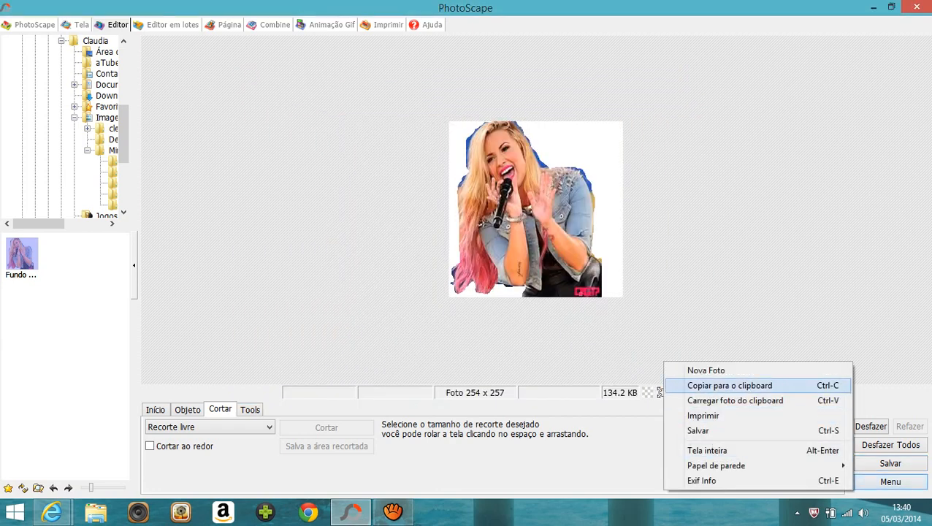
left_click(705, 370)
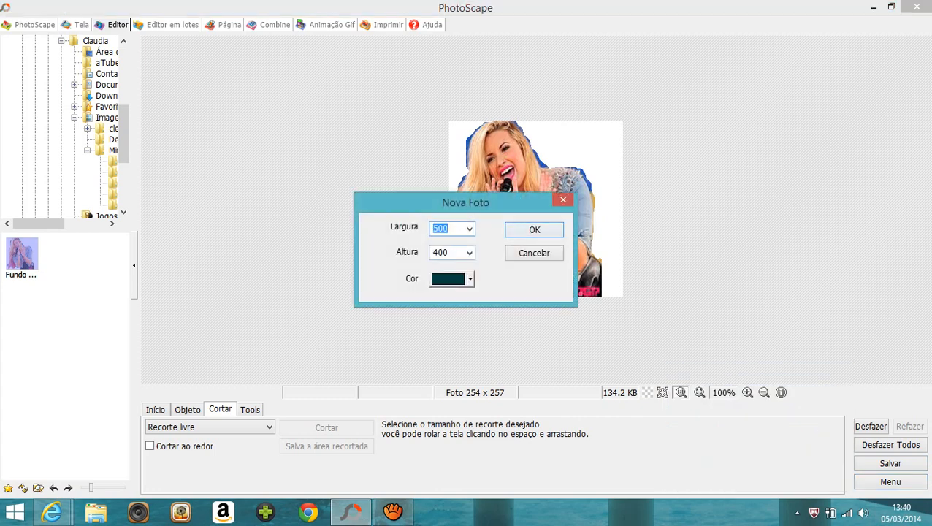
left_click(470, 279)
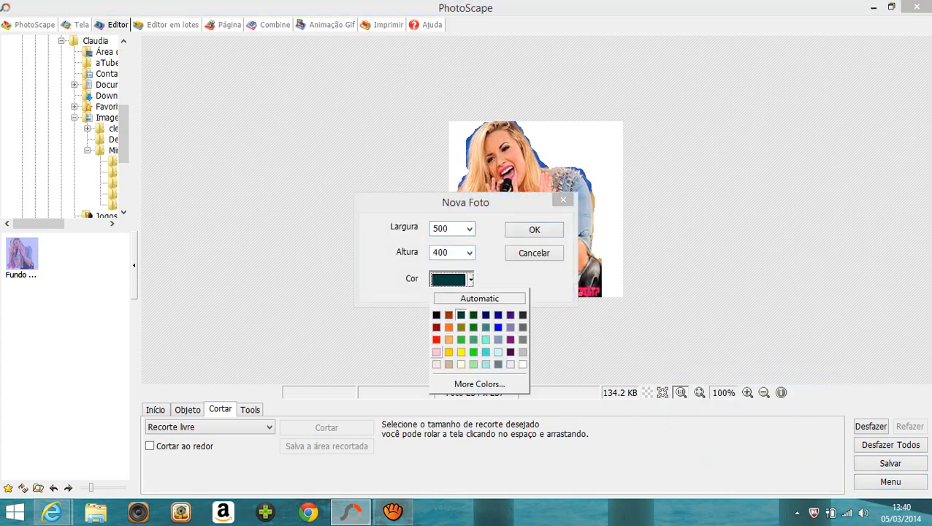
left_click(436, 339)
key("Return")
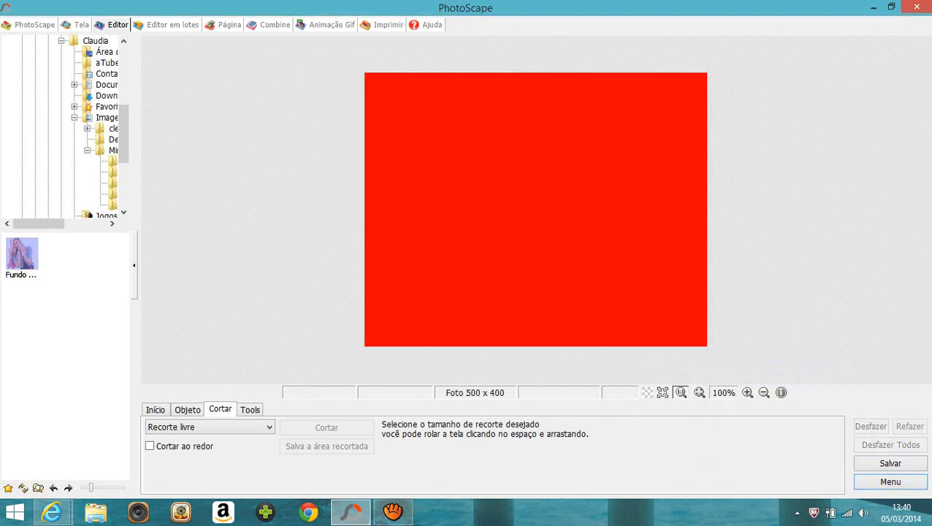
- Insert the saved cutout from the Png folder in Minha página as a photo object on the red canvas
left_click(187, 410)
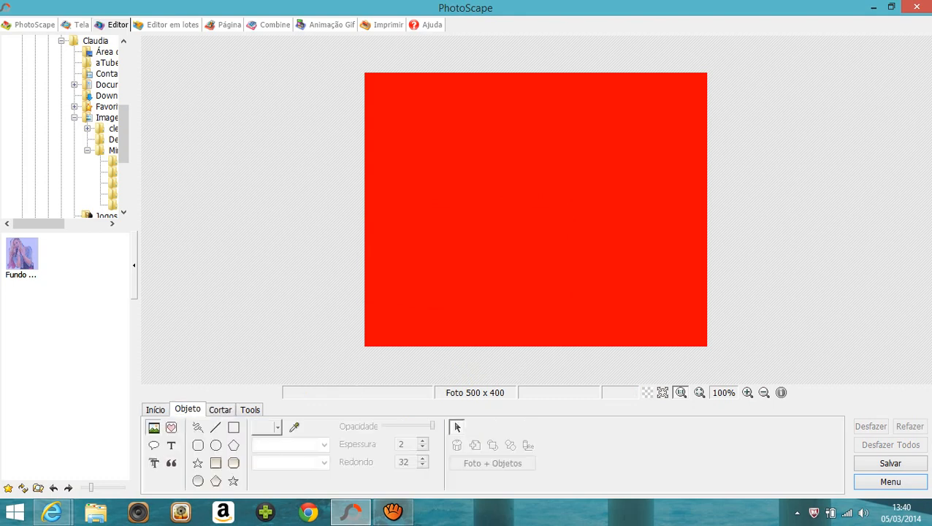
left_click(154, 427)
left_click(196, 410)
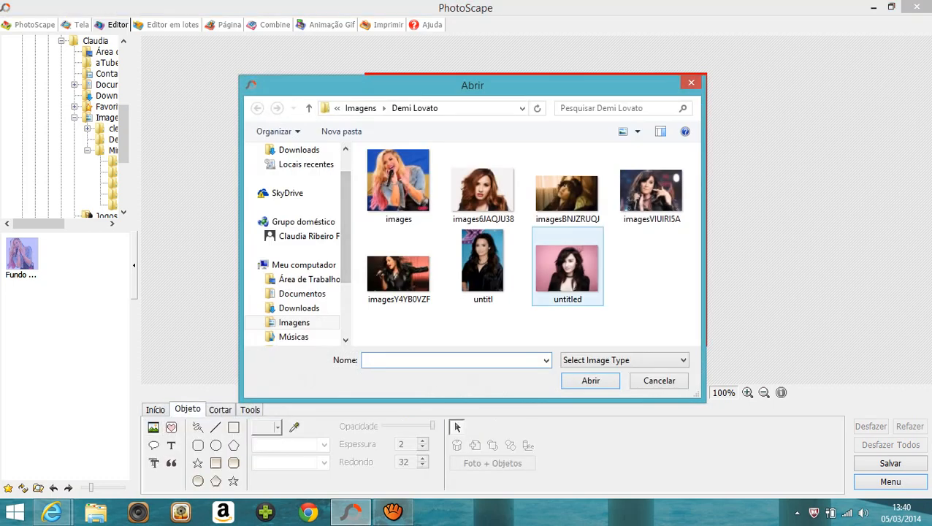
left_click(360, 107)
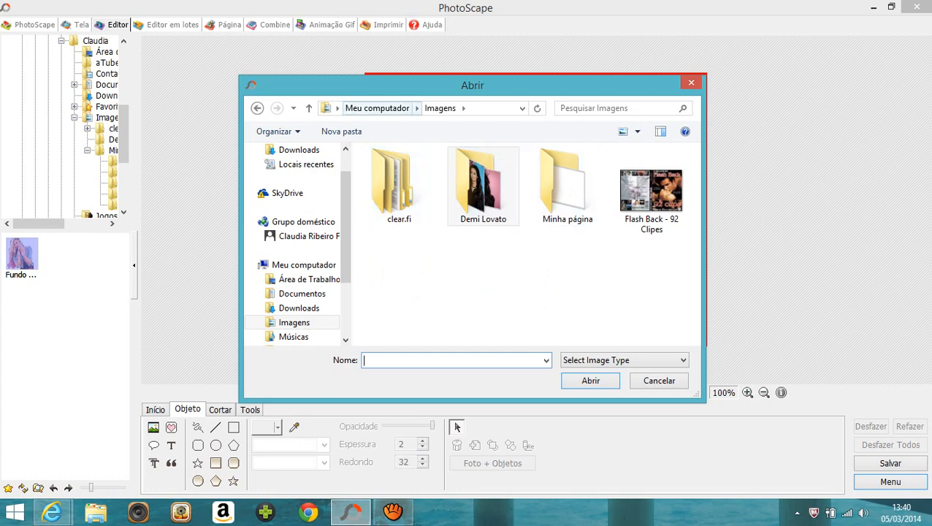
left_click(377, 108)
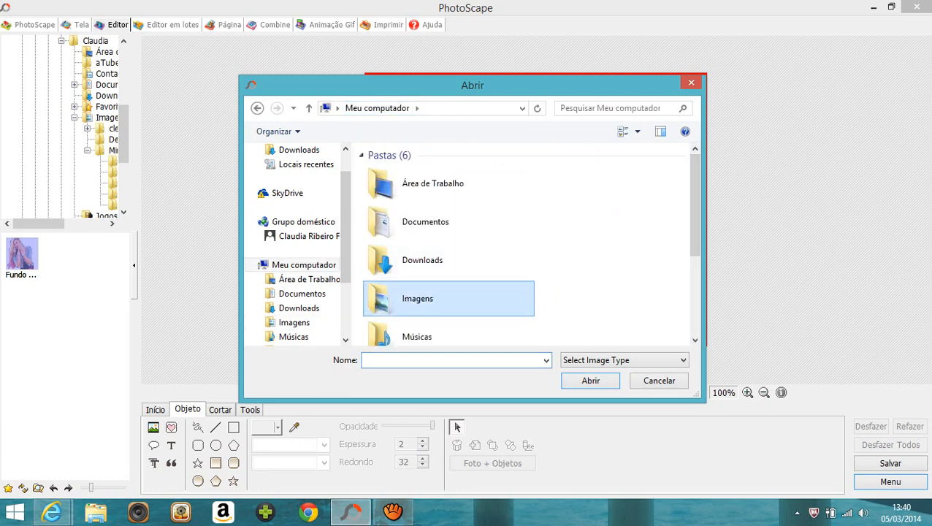
double_click(418, 299)
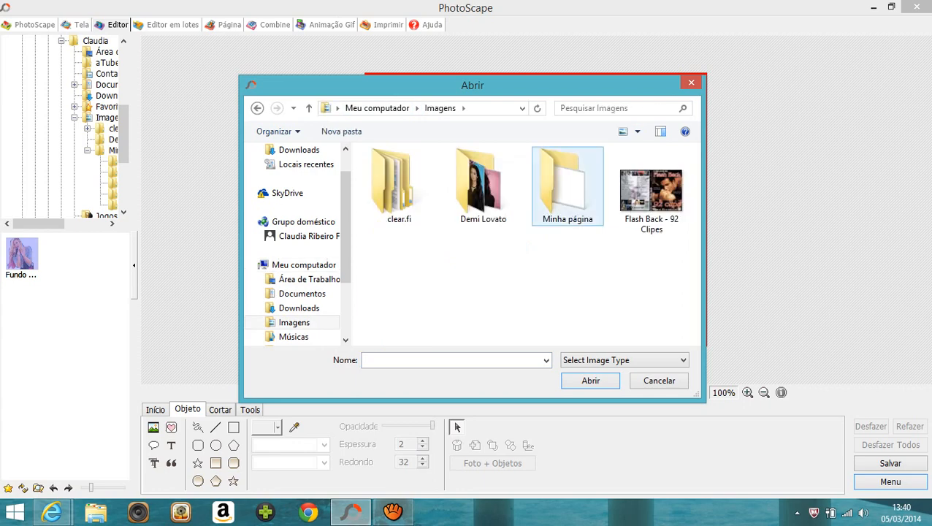
double_click(483, 186)
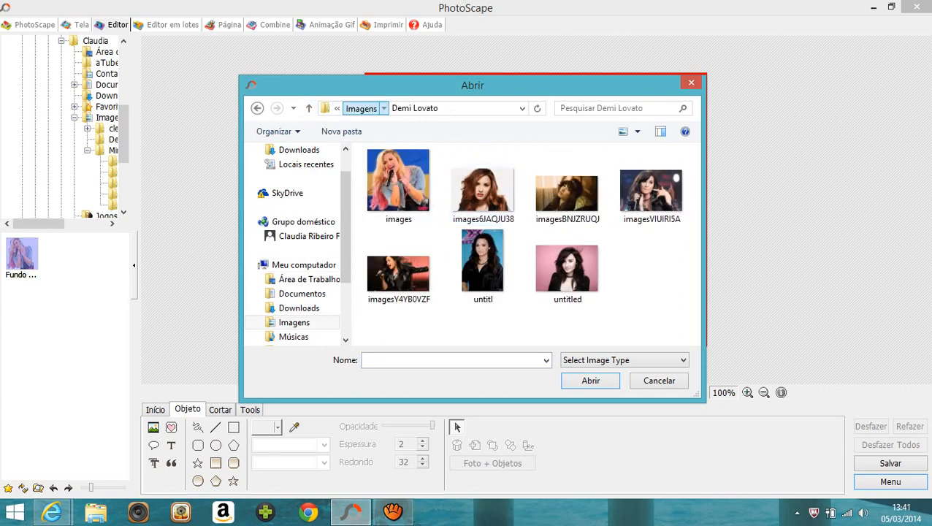
left_click(360, 107)
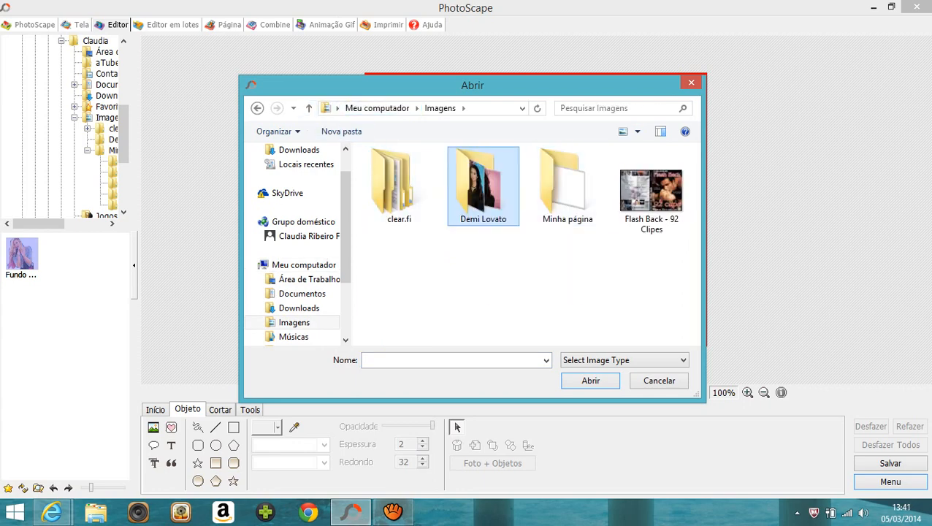
double_click(568, 183)
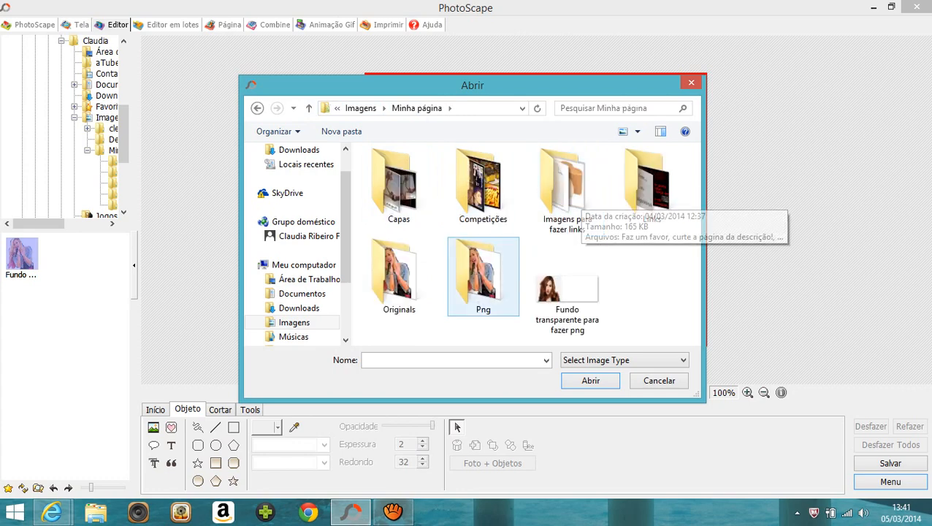
double_click(483, 274)
double_click(397, 184)
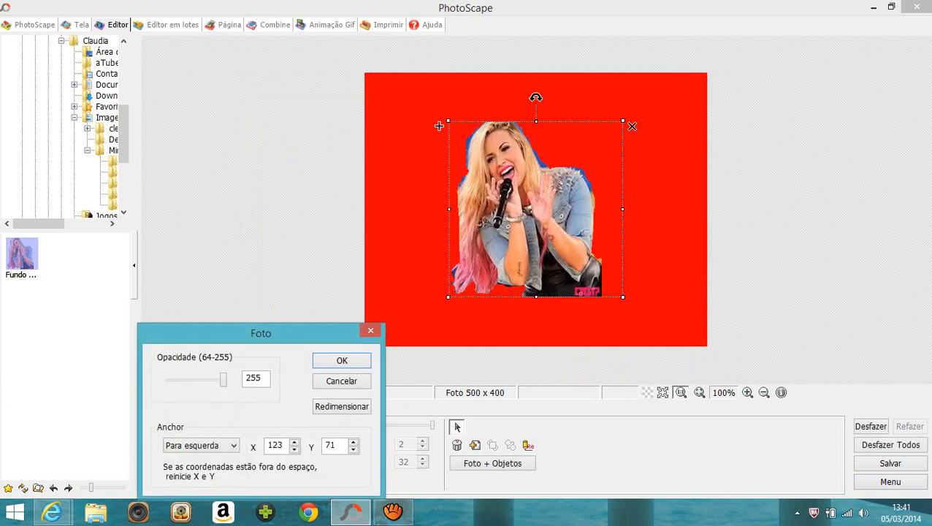
key("Return")
- Move the cutout slightly to the right on the red canvas, deselect it and delete it
left_click_drag(439, 126, 465, 124)
key("Escape")
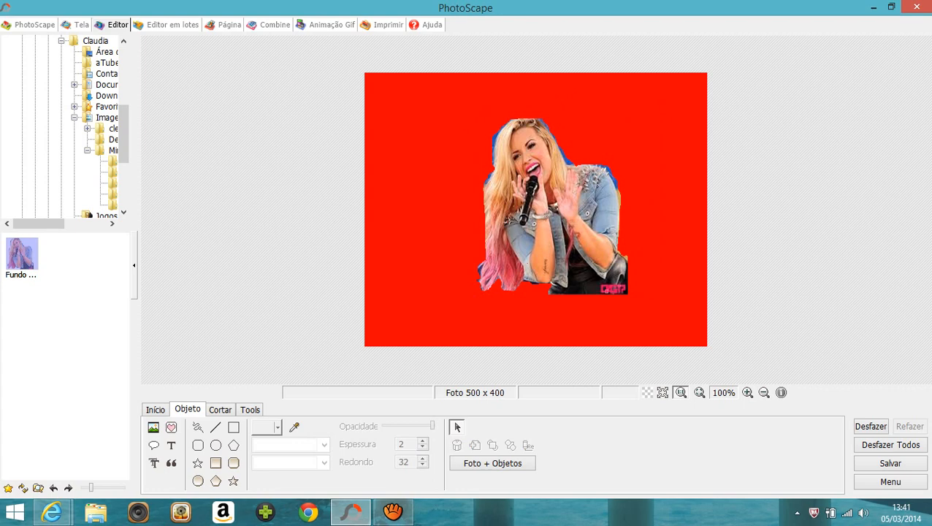
left_click(466, 123)
key("Delete")
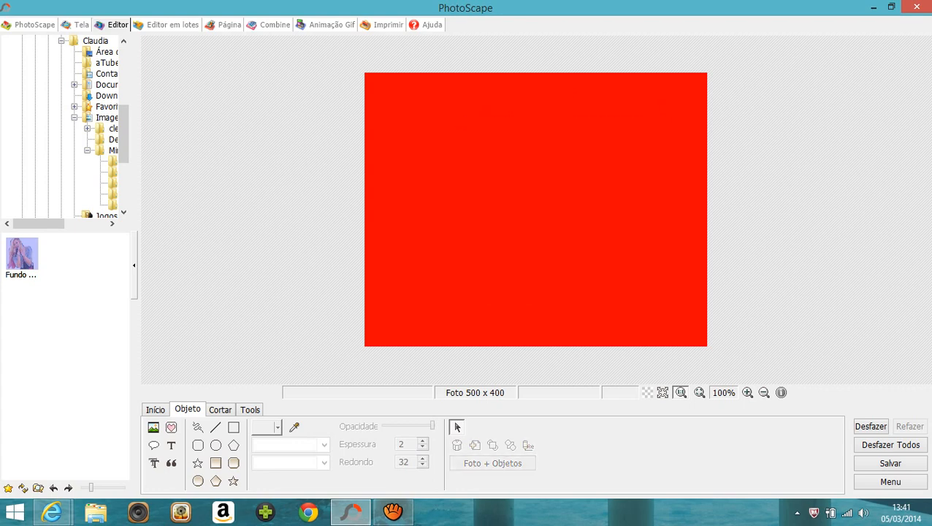
- Create a new 500 x 400 photo with a bright blue background, discarding the red one without saving
left_click(890, 482)
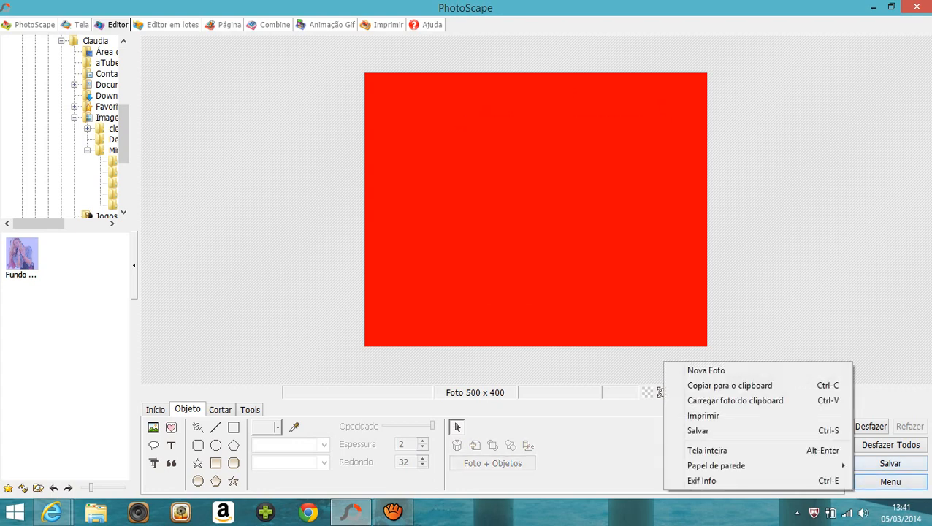
left_click(706, 370)
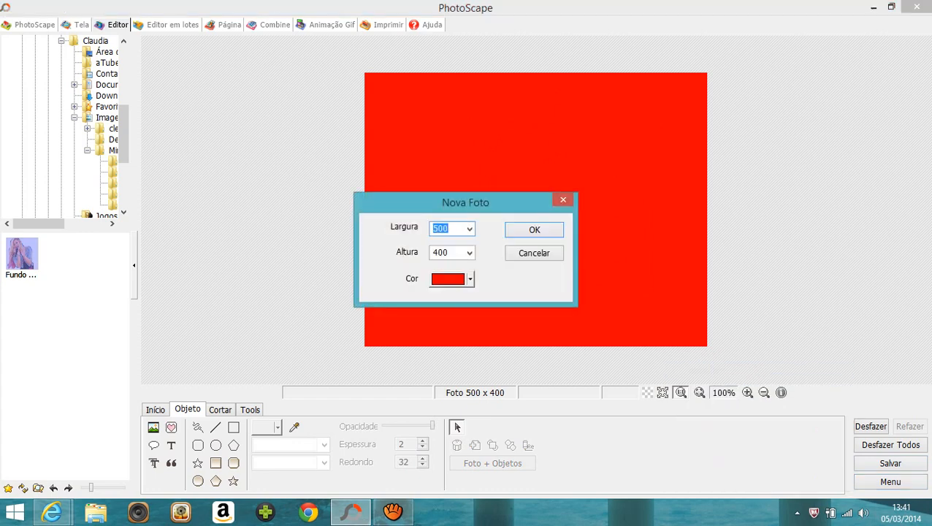
left_click(452, 278)
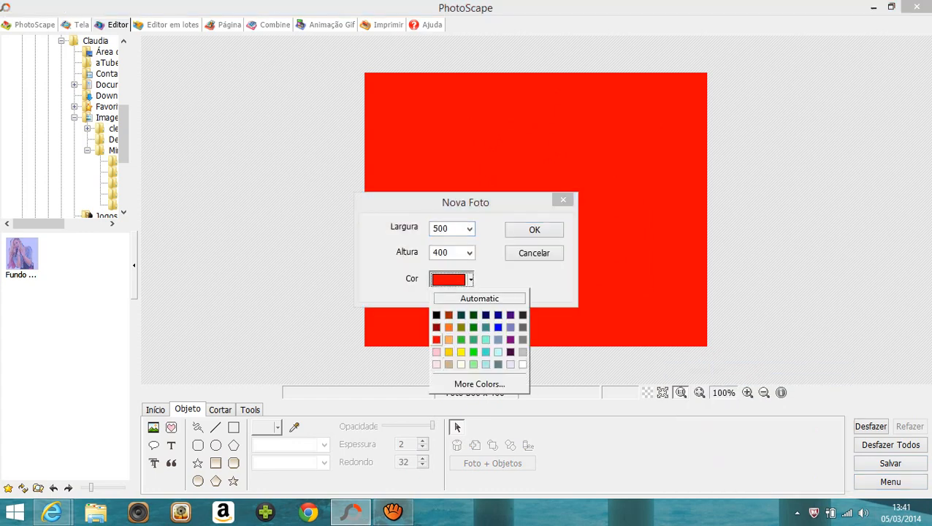
left_click(436, 315)
left_click(451, 278)
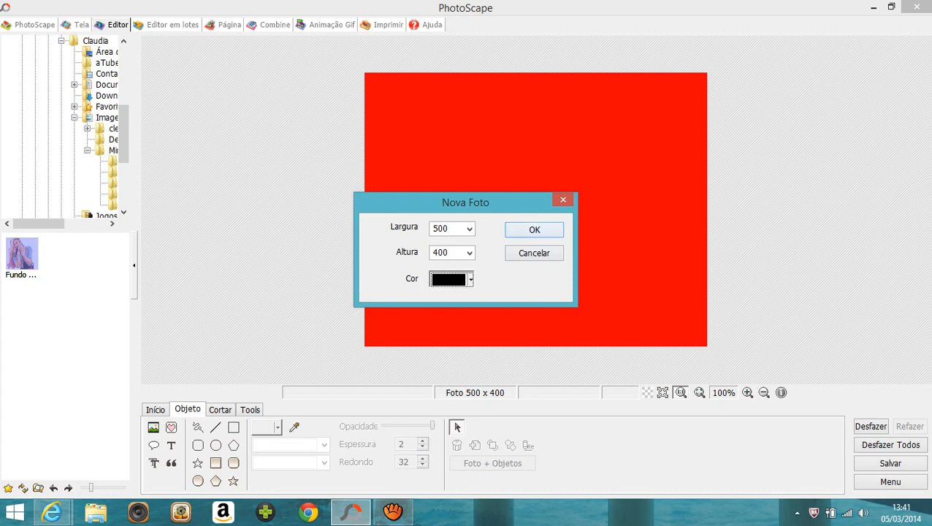
left_click(497, 327)
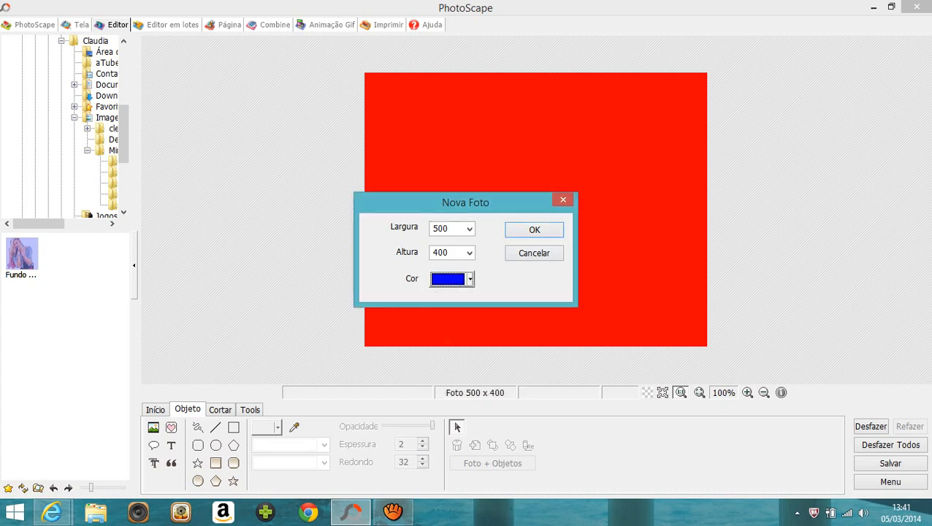
left_click(534, 230)
left_click(476, 287)
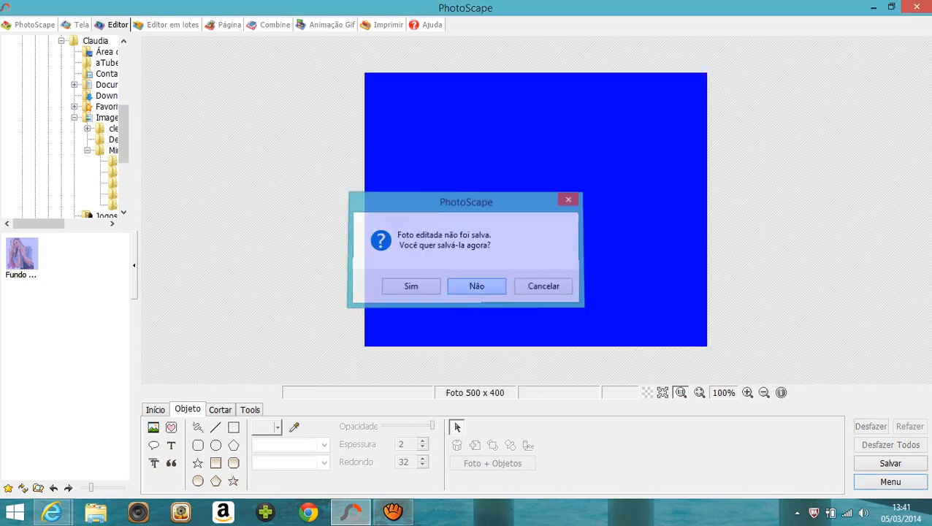
- Insert the saved cutout as a photo object on the blue canvas and move it slightly to the right
left_click(153, 427)
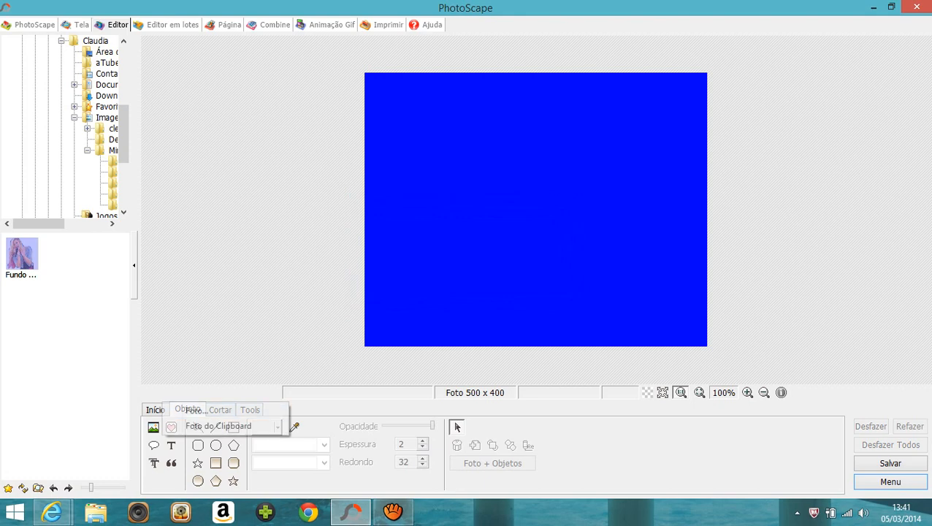
left_click(219, 408)
double_click(399, 183)
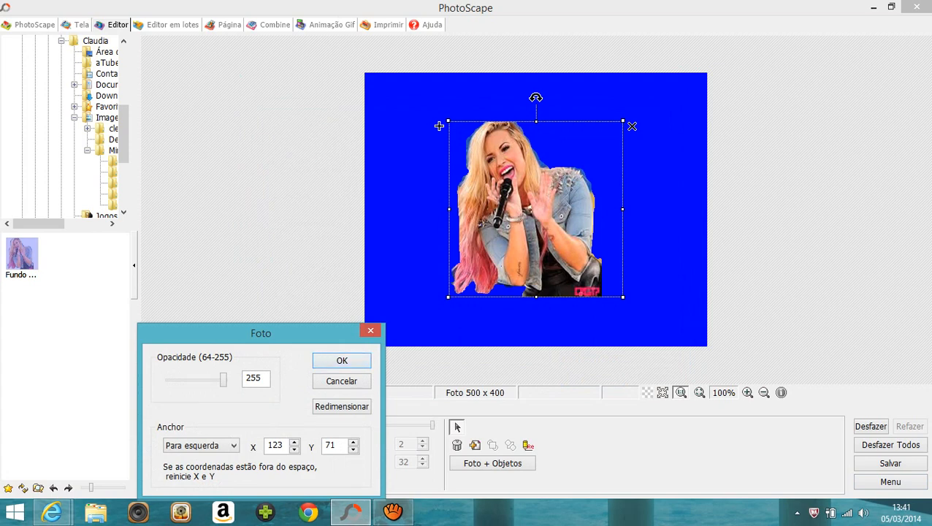
key("Return")
mouse_move(439, 126)
left_mouse_down()
mouse_move(379, 61)
mouse_move(403, 114)
mouse_move(399, 37)
mouse_move(395, 177)
mouse_move(421, 151)
mouse_move(262, 378)
mouse_move(429, 188)
mouse_move(445, 125)
left_mouse_up()
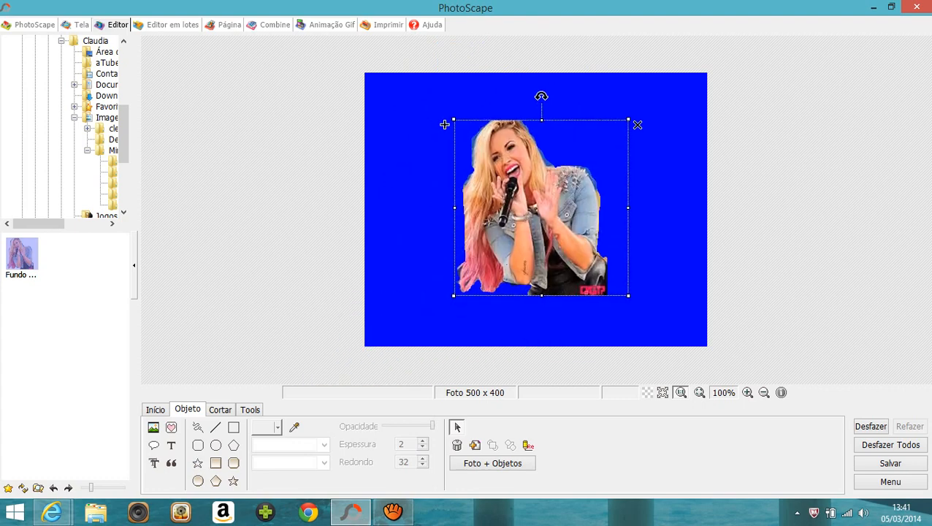
left_click(392, 511)
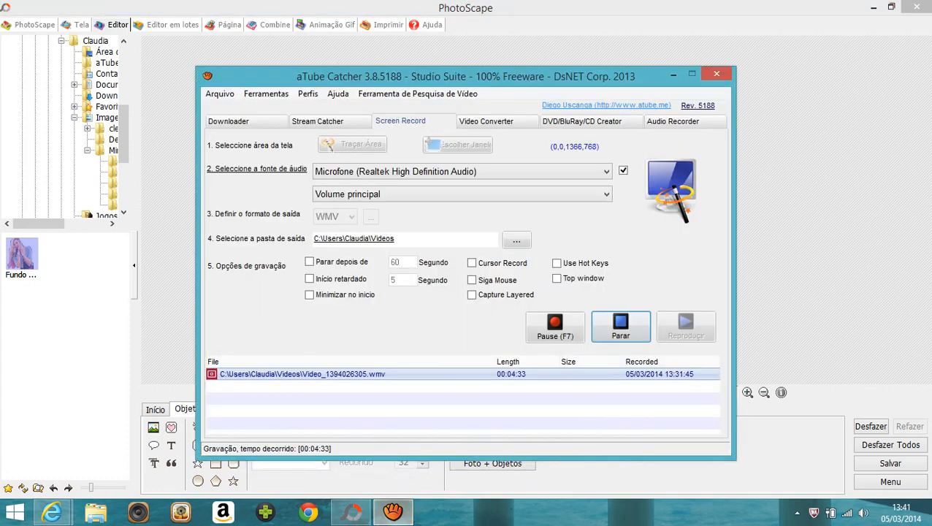